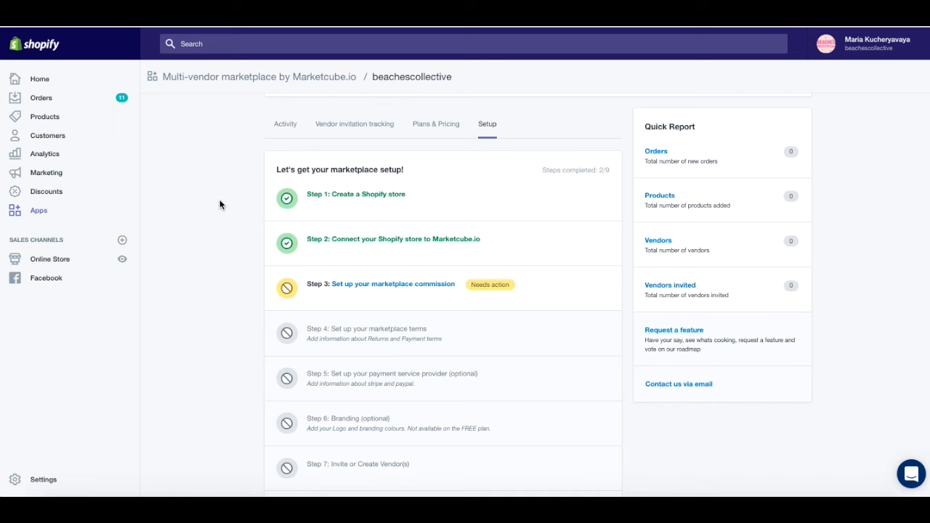
Step: Scroll back up to view the Setup checklist showing 2 of 9 steps completed
{"action": "scroll", "coordinate": [220, 205], "scroll_direction": "up", "scroll_amount": 2}
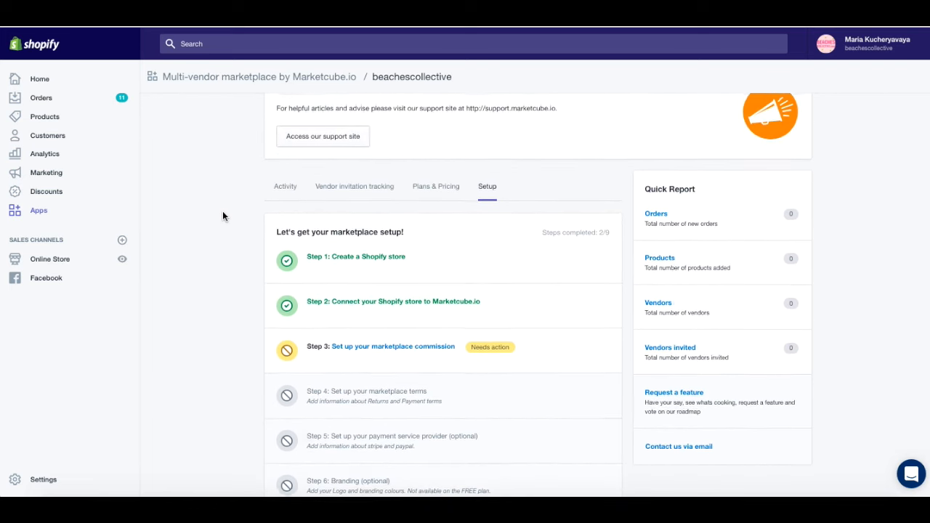
Step: Browse the Dashboard, then open and close the marketplace Menu list without choosing a section
{"action": "scroll", "coordinate": [222, 211], "scroll_direction": "down", "scroll_amount": 1}
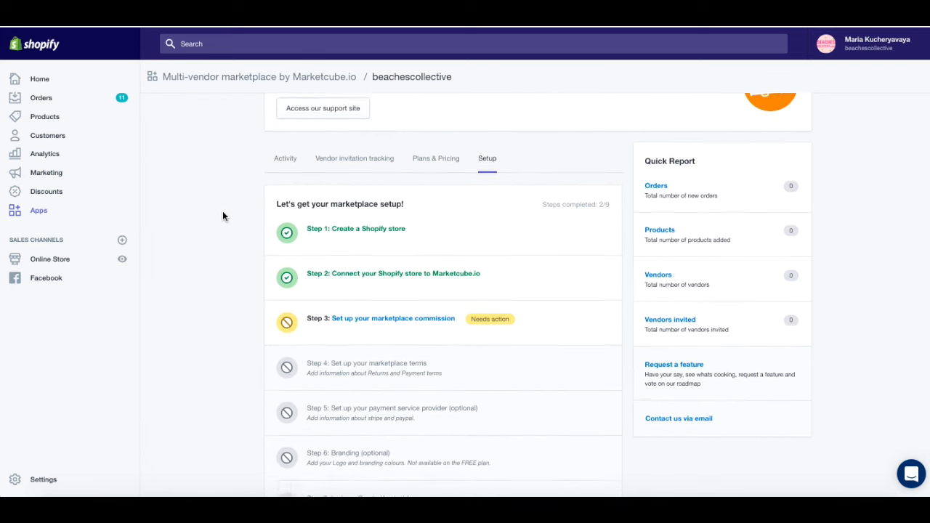
{"action": "scroll", "coordinate": [222, 215], "scroll_direction": "down", "scroll_amount": 1}
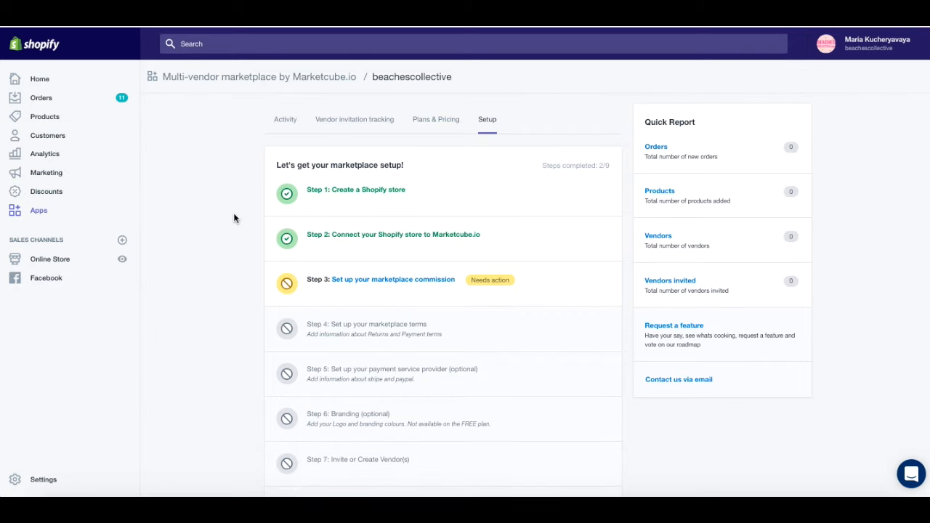
{"action": "scroll", "coordinate": [234, 217], "scroll_direction": "down", "scroll_amount": 1}
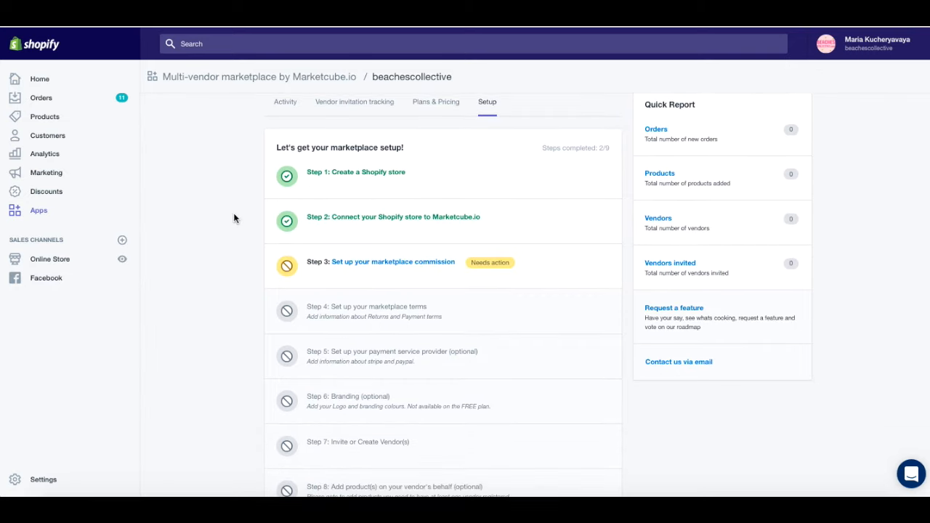
{"action": "scroll", "coordinate": [234, 217], "scroll_direction": "up", "scroll_amount": 3}
{"action": "scroll", "coordinate": [240, 243], "scroll_direction": "up", "scroll_amount": 3}
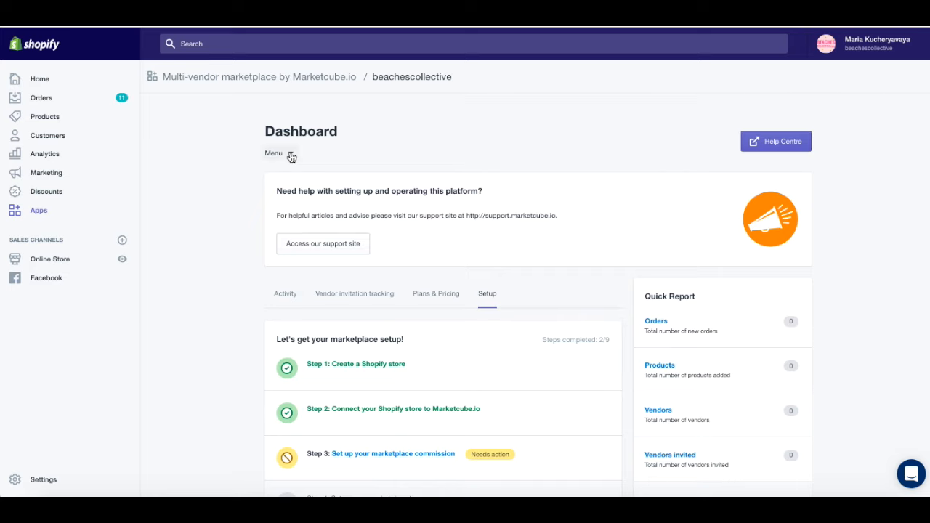
{"action": "left_click", "coordinate": [290, 155]}
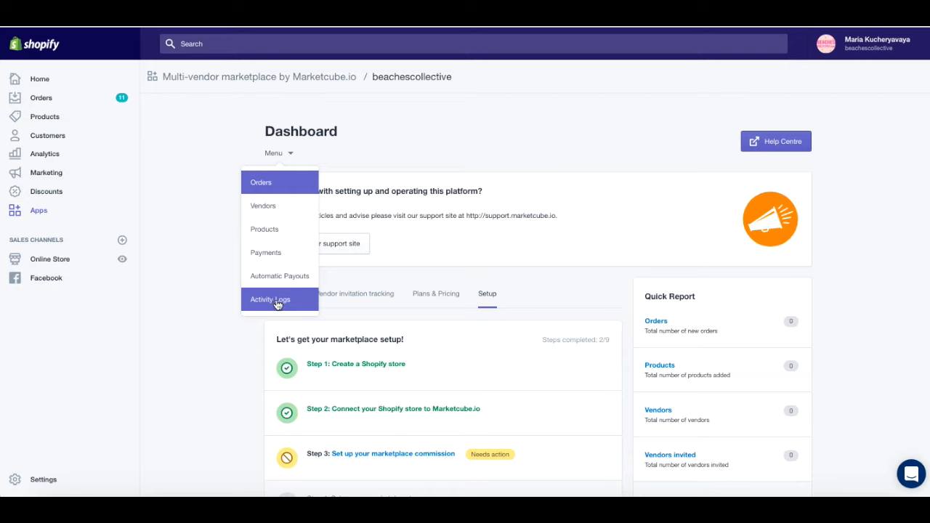
{"action": "left_click", "coordinate": [491, 204]}
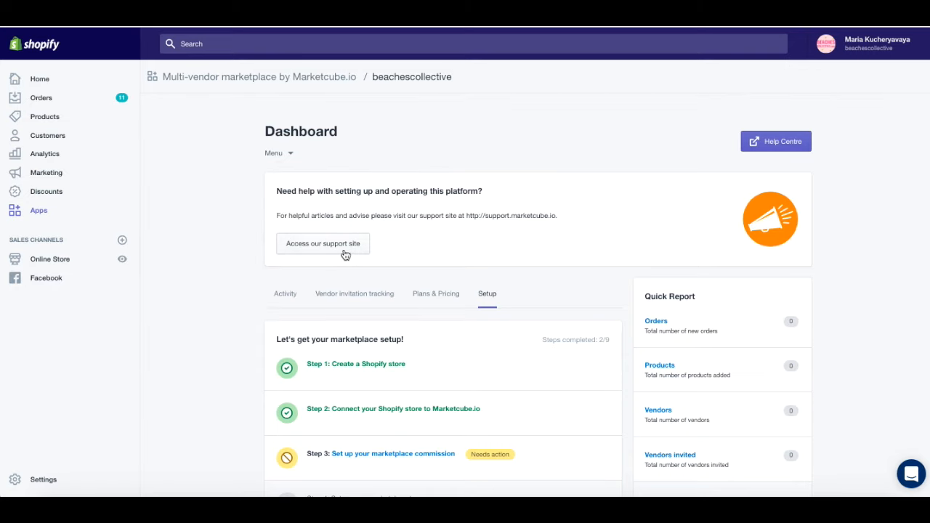
Step: Open Step 3, 'Set up your marketplace commission', from the setup checklist
{"action": "scroll", "coordinate": [217, 284], "scroll_direction": "down", "scroll_amount": 2}
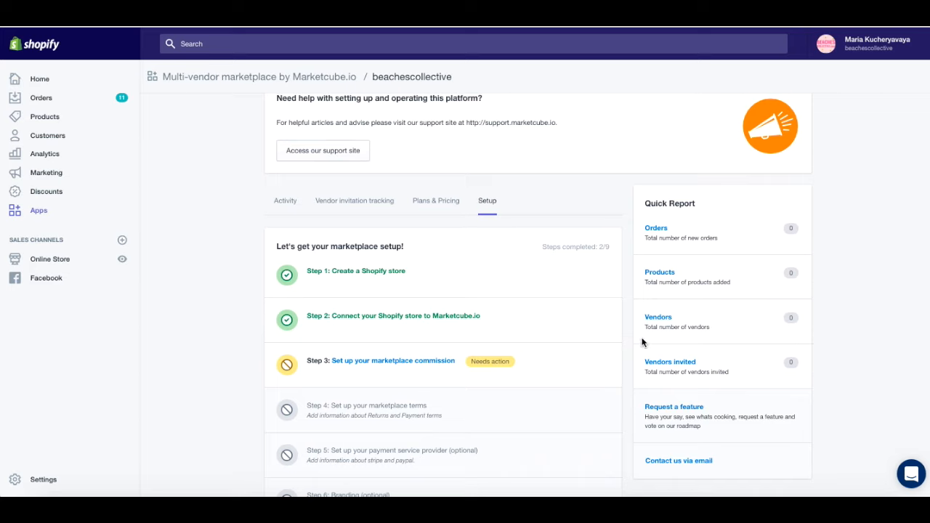
{"action": "left_click_drag", "start_coordinate": [635, 213], "coordinate": [644, 268]}
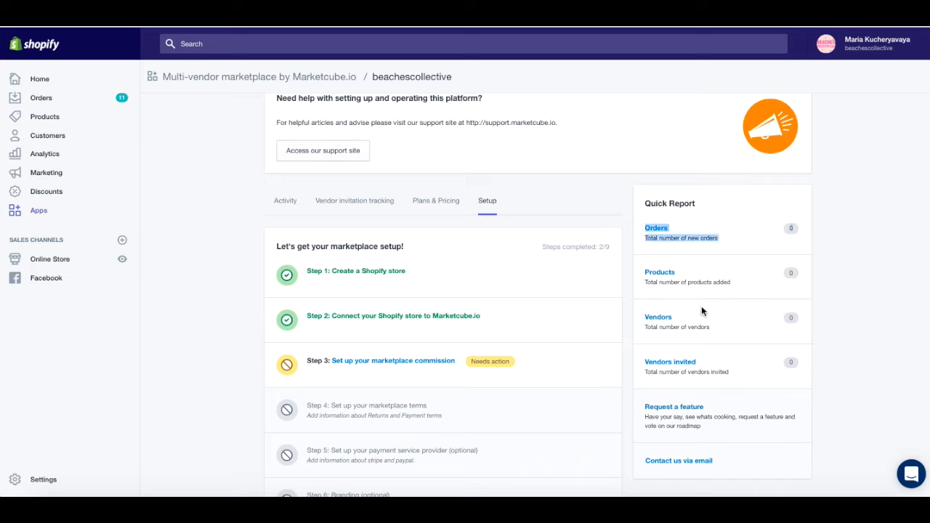
{"action": "left_click", "coordinate": [788, 232]}
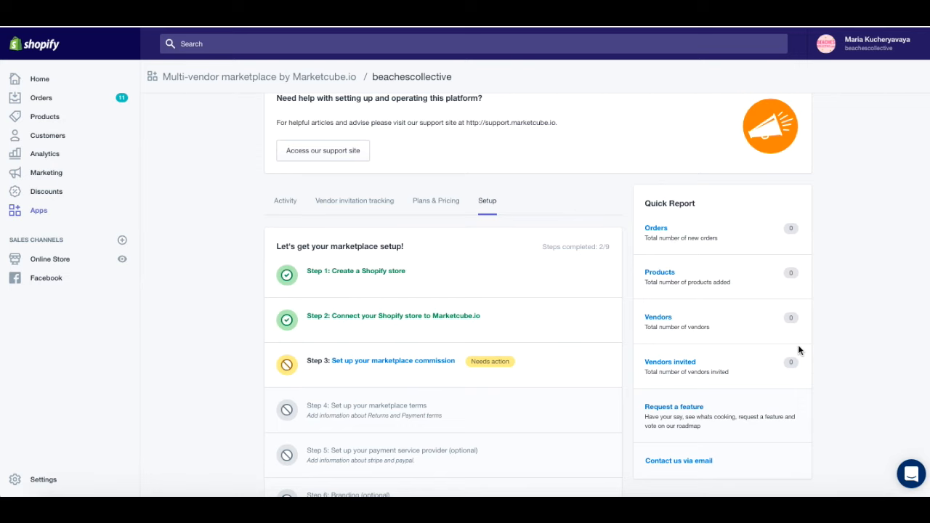
{"action": "scroll", "coordinate": [797, 350], "scroll_direction": "down", "scroll_amount": 3}
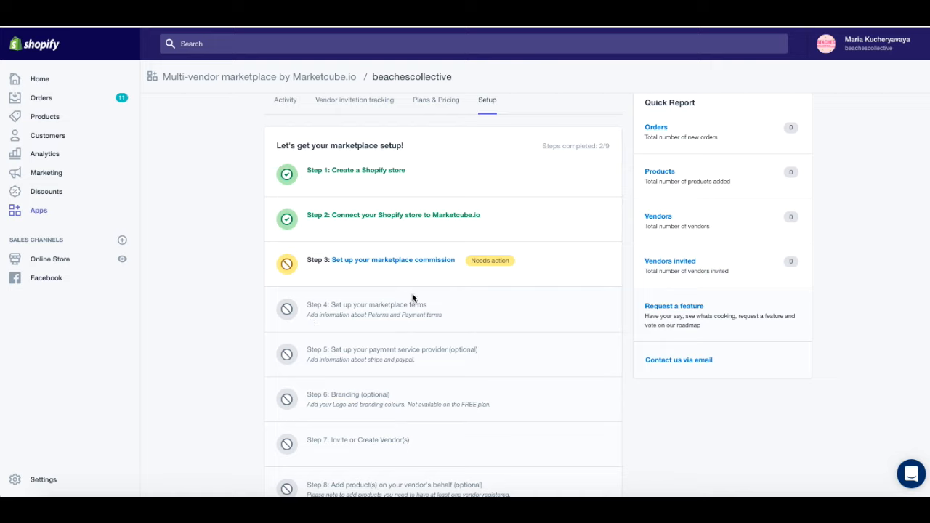
{"action": "left_click", "coordinate": [379, 263]}
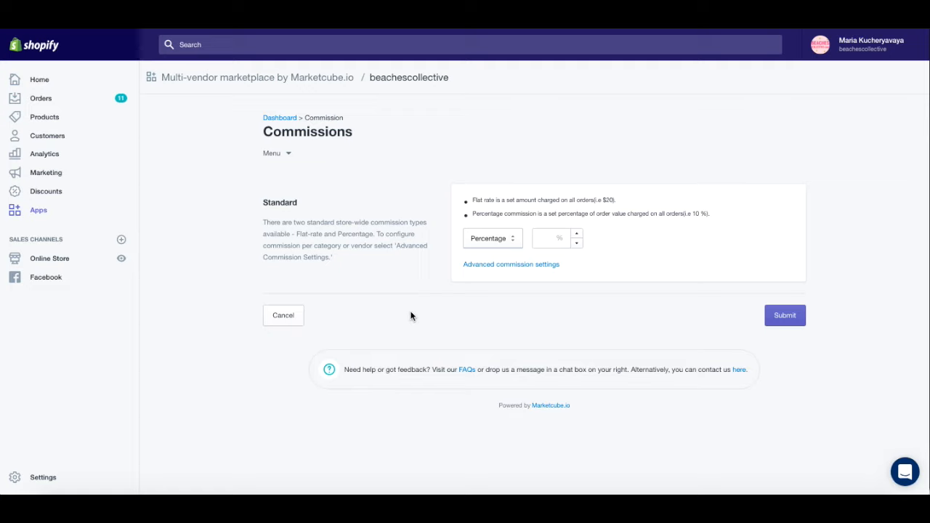
Step: Keep the Percentage commission type, enter a 15% rate, and expand Advanced commission settings
{"action": "left_click", "coordinate": [506, 240]}
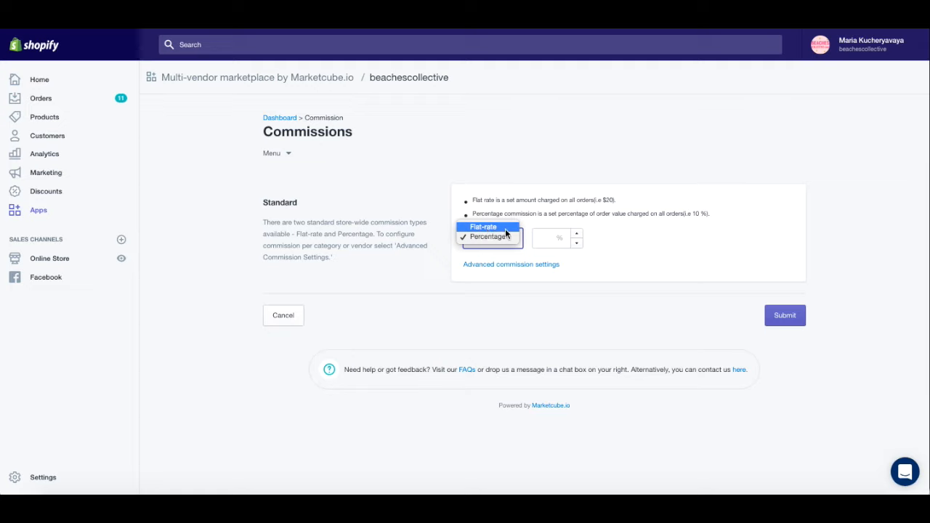
{"action": "left_click", "coordinate": [617, 150]}
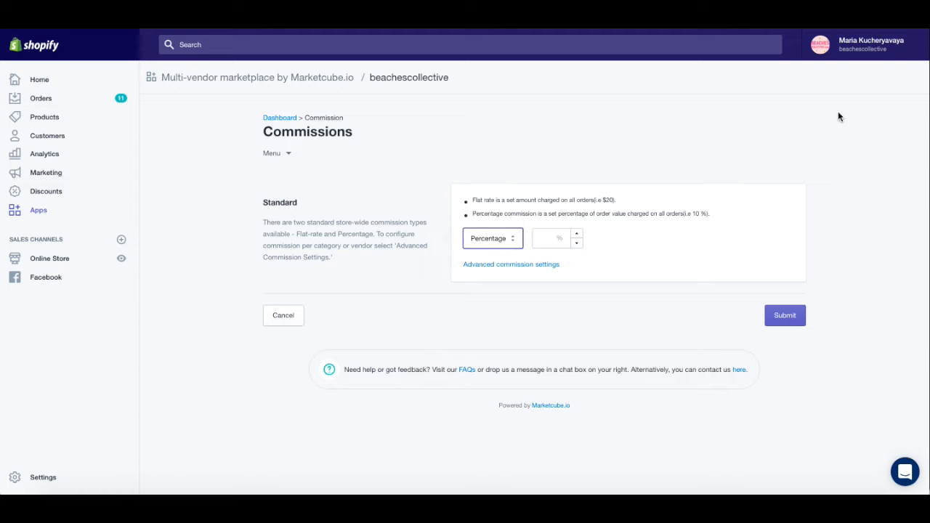
{"action": "left_click", "coordinate": [500, 242]}
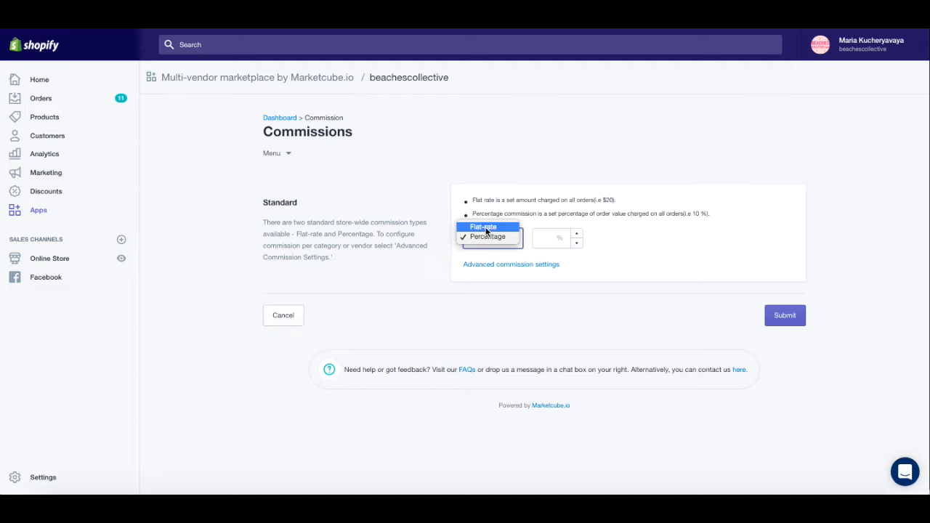
{"action": "left_click", "coordinate": [483, 239]}
{"action": "left_click", "coordinate": [555, 240]}
{"action": "type", "text": "15"}
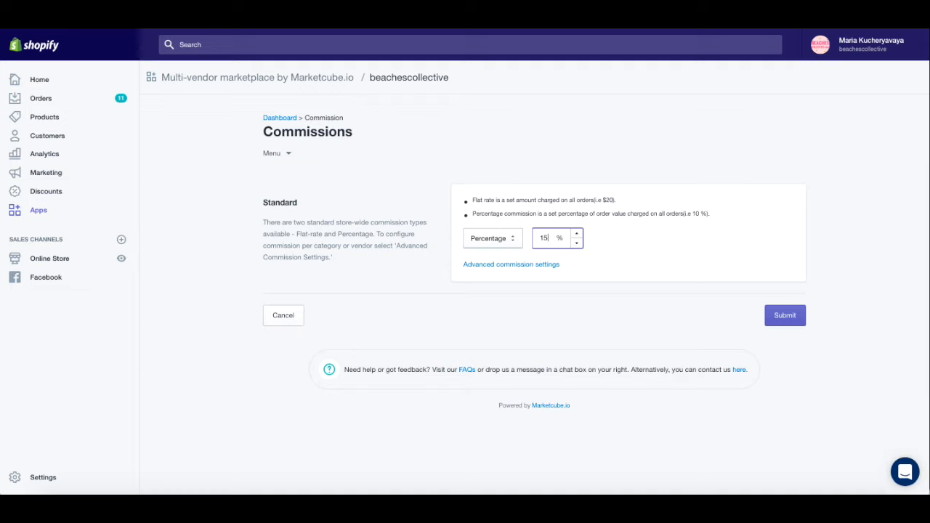
{"action": "left_click", "coordinate": [622, 250]}
{"action": "left_click", "coordinate": [504, 265]}
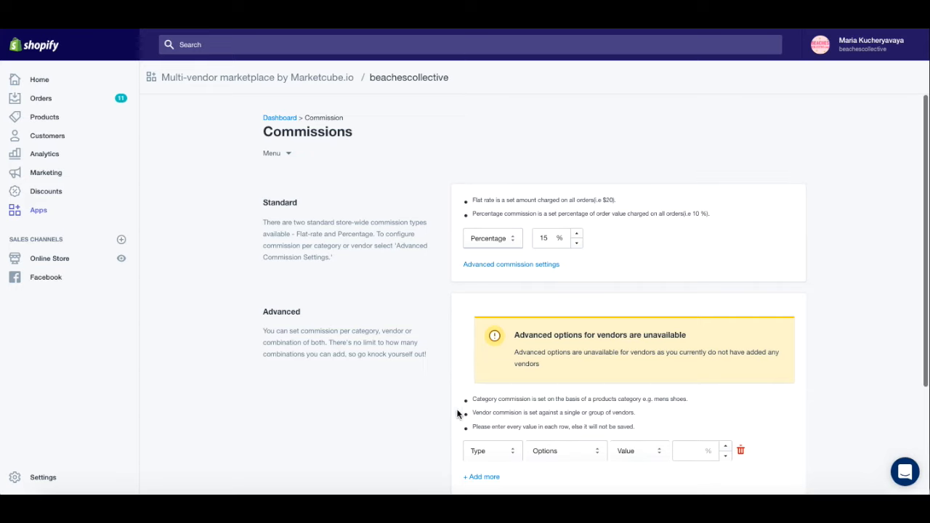
Step: Submit the 15% commission, returning to the Dashboard with 3 of 9 steps completed
{"action": "scroll", "coordinate": [558, 399], "scroll_direction": "down", "scroll_amount": 1}
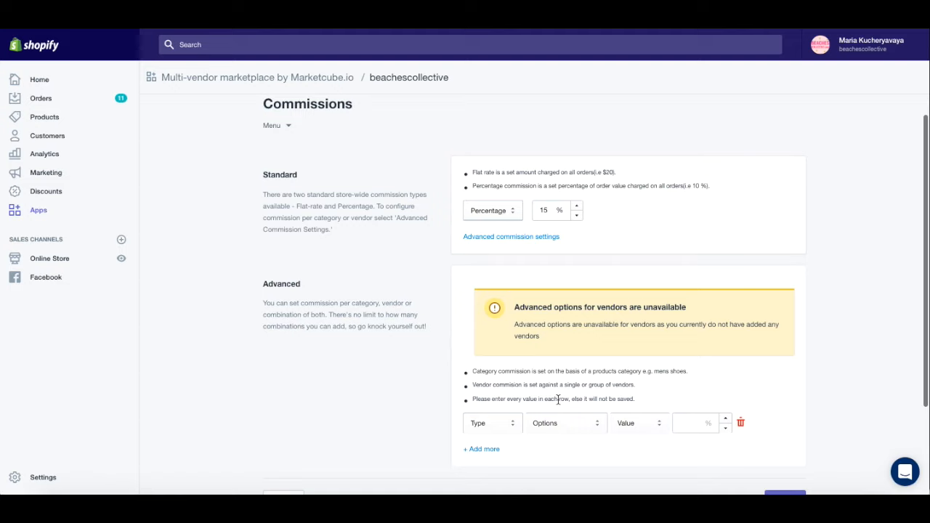
{"action": "scroll", "coordinate": [558, 399], "scroll_direction": "down", "scroll_amount": 1}
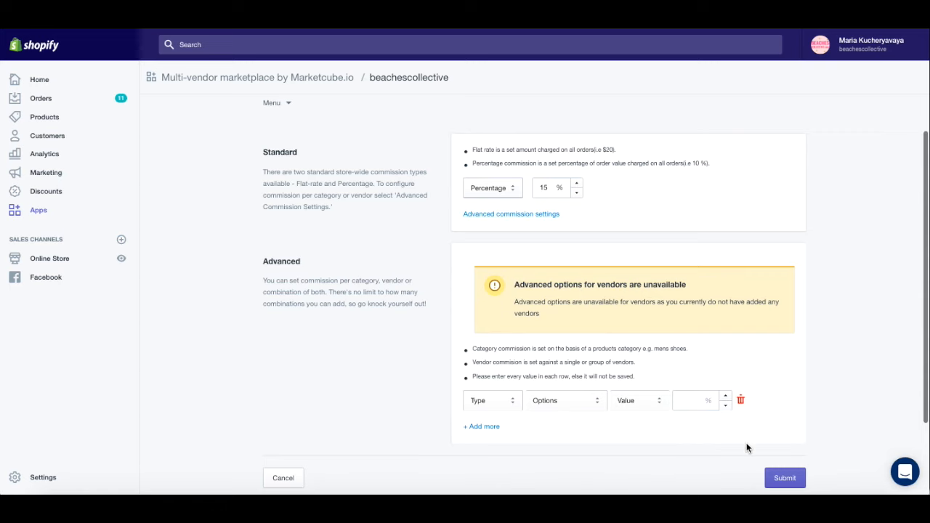
{"action": "scroll", "coordinate": [746, 448], "scroll_direction": "down", "scroll_amount": 1}
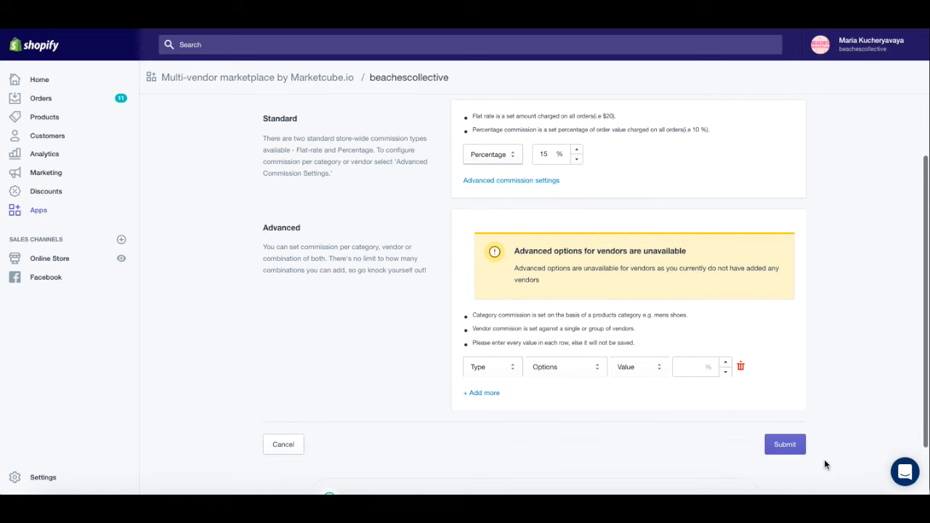
{"action": "left_click", "coordinate": [783, 449]}
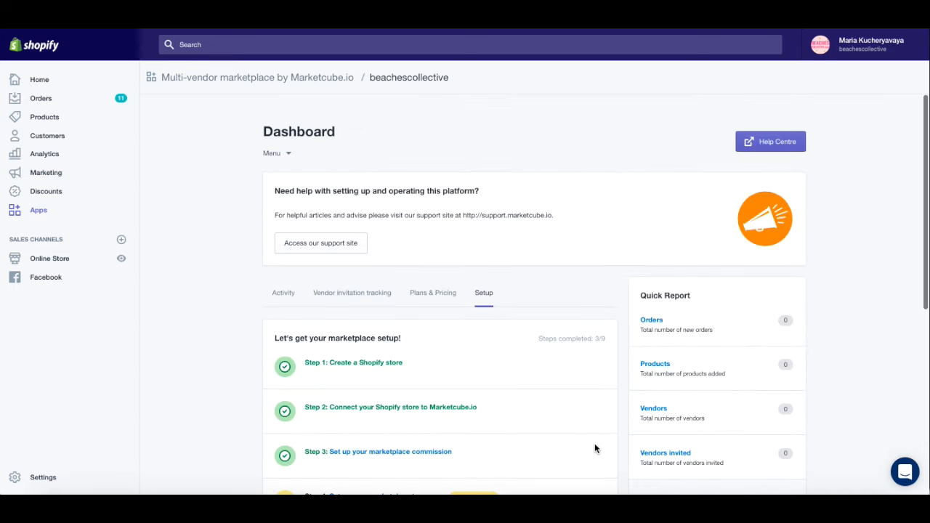
Step: Open Step 4, 'Set up your marketplace terms', from the setup checklist
{"action": "scroll", "coordinate": [516, 410], "scroll_direction": "down", "scroll_amount": 2}
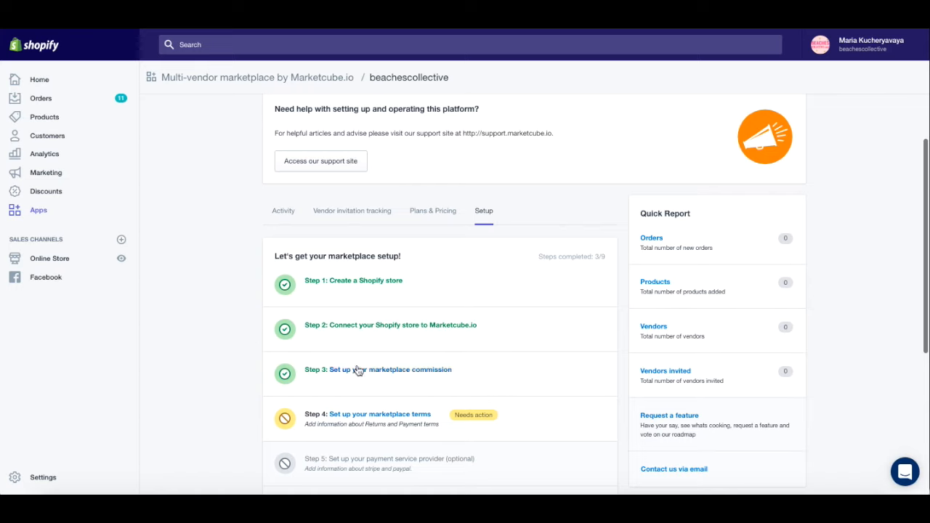
{"action": "scroll", "coordinate": [440, 420], "scroll_direction": "down", "scroll_amount": 1}
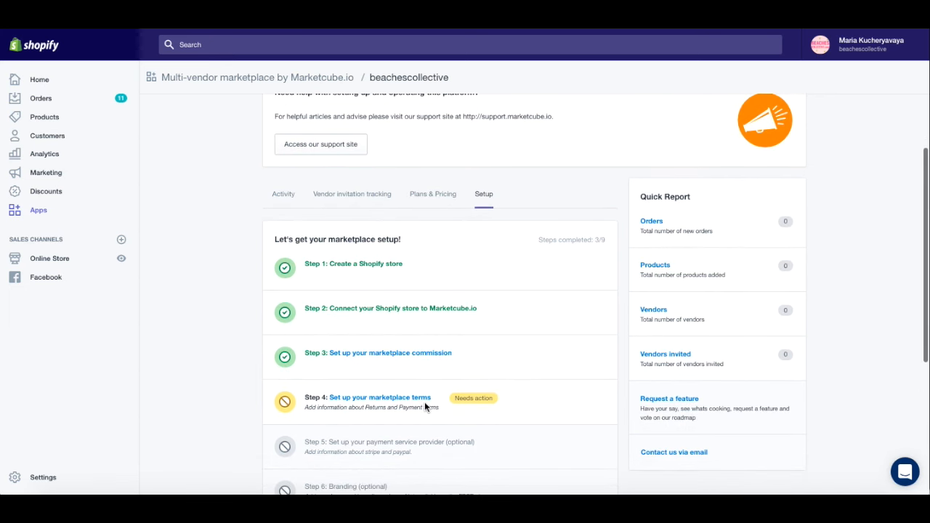
{"action": "scroll", "coordinate": [425, 402], "scroll_direction": "down", "scroll_amount": 1}
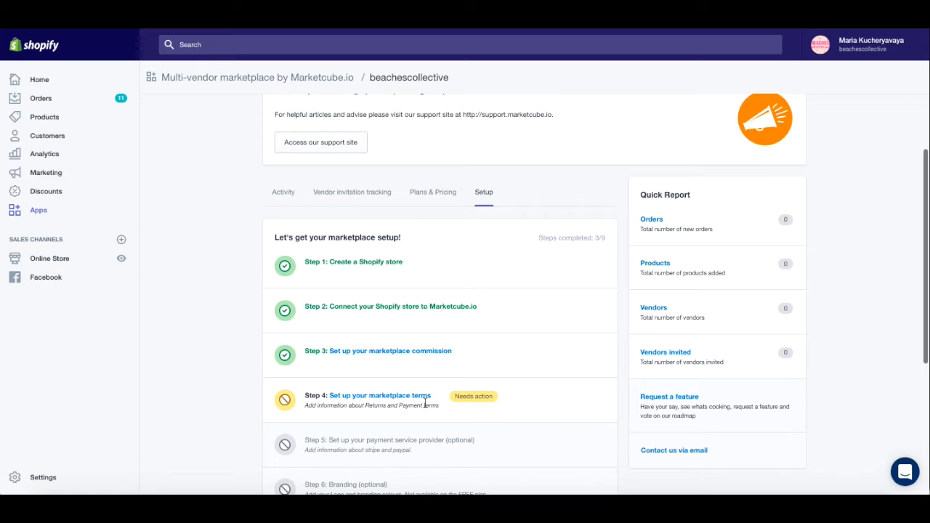
{"action": "left_click", "coordinate": [383, 399]}
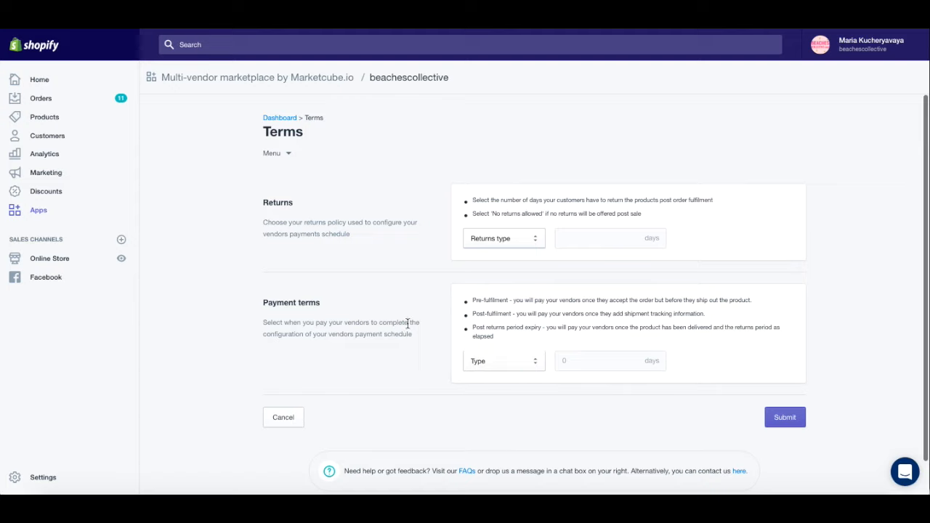
Step: Set the returns policy to 'Returns allowed' within 28 days
{"action": "left_click", "coordinate": [506, 239]}
{"action": "left_click", "coordinate": [500, 237]}
{"action": "left_click", "coordinate": [597, 246]}
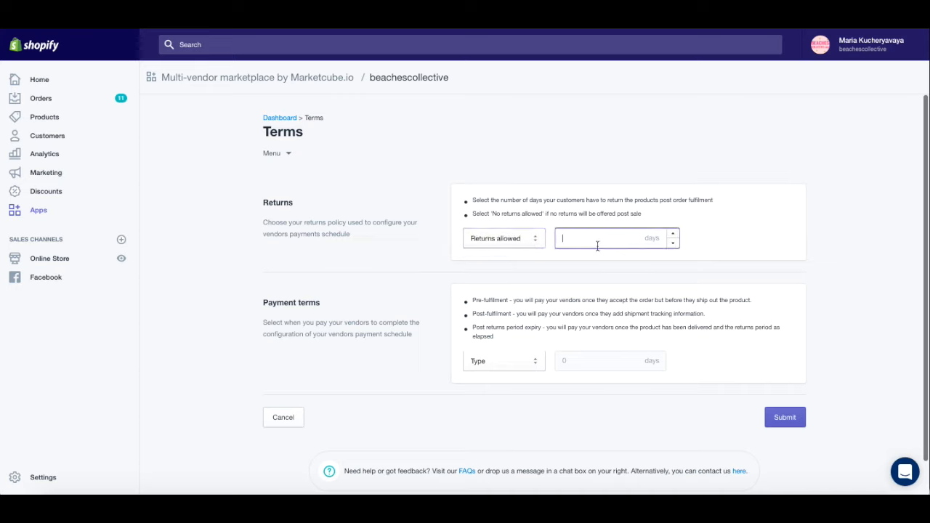
{"action": "type", "text": "28"}
Step: Set vendor payment terms to 'Post returns expiry' with a 14-day delay
{"action": "left_click", "coordinate": [498, 363]}
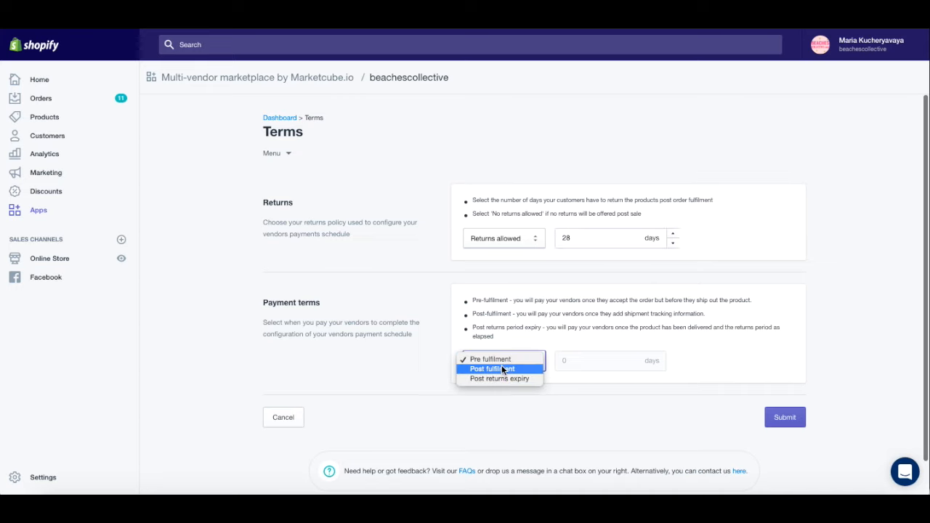
{"action": "left_click", "coordinate": [503, 380]}
{"action": "left_click", "coordinate": [587, 362]}
{"action": "left_click_drag", "start_coordinate": [587, 361], "coordinate": [560, 362]}
{"action": "left_click", "coordinate": [577, 364]}
{"action": "type", "text": "14"}
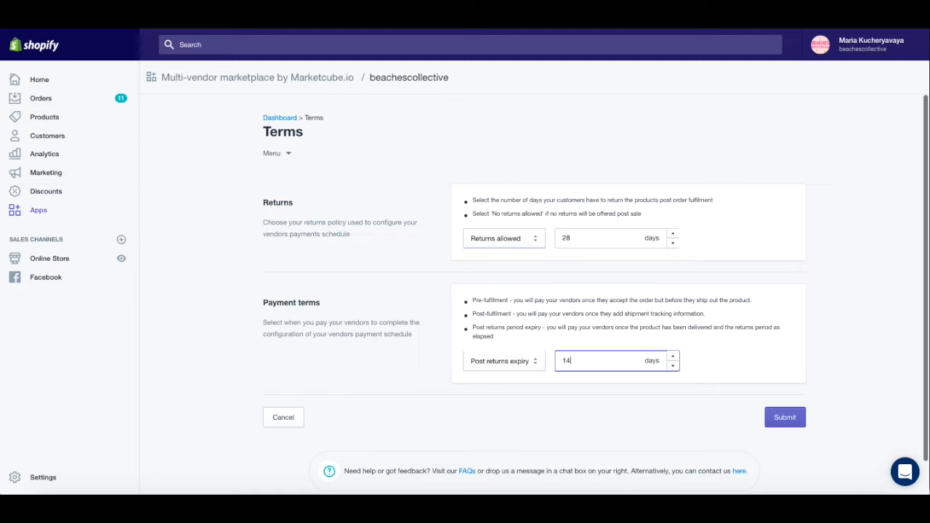
{"action": "left_click", "coordinate": [714, 355]}
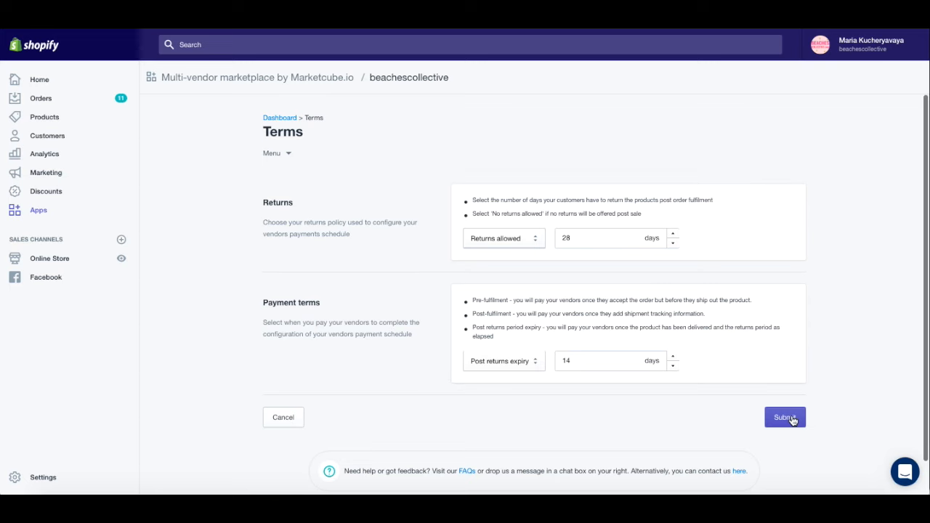
{"action": "left_click", "coordinate": [790, 419]}
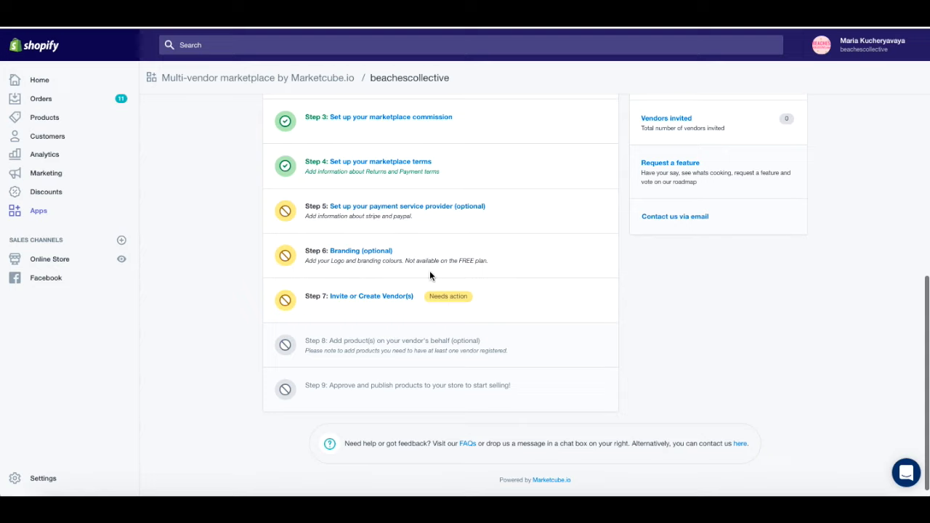
Step: Open Step 7 and choose 'Create vendors yourself using our form' as the add-vendor method
{"action": "left_click", "coordinate": [487, 290]}
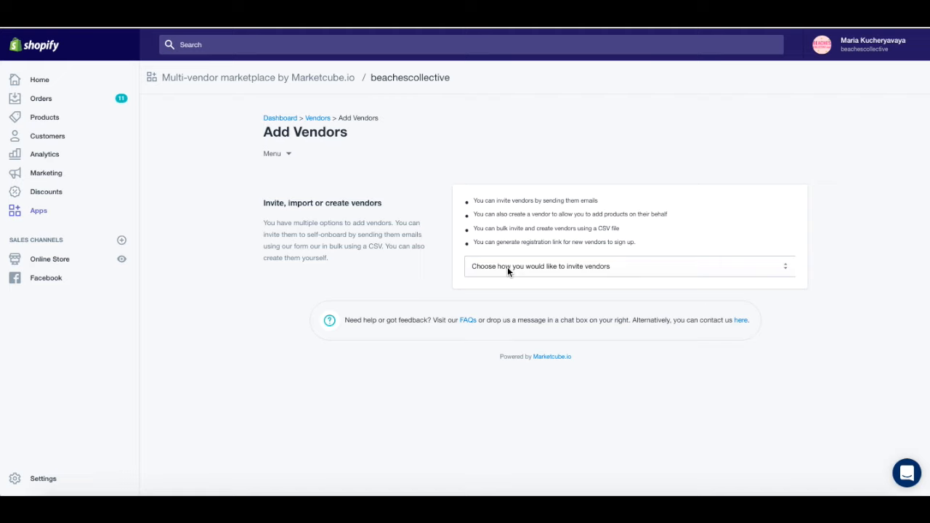
{"action": "left_click", "coordinate": [507, 267]}
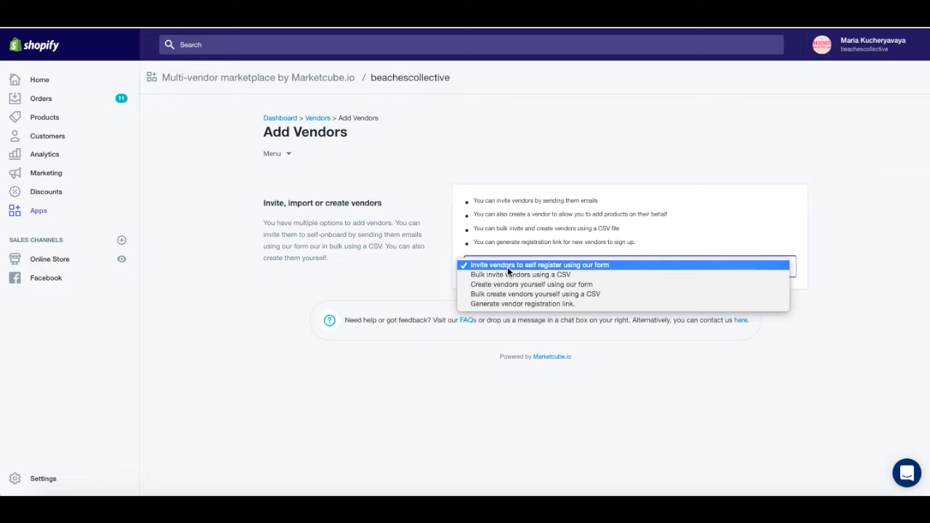
{"action": "left_click", "coordinate": [571, 285]}
{"action": "scroll", "coordinate": [422, 336], "scroll_direction": "down", "scroll_amount": 3}
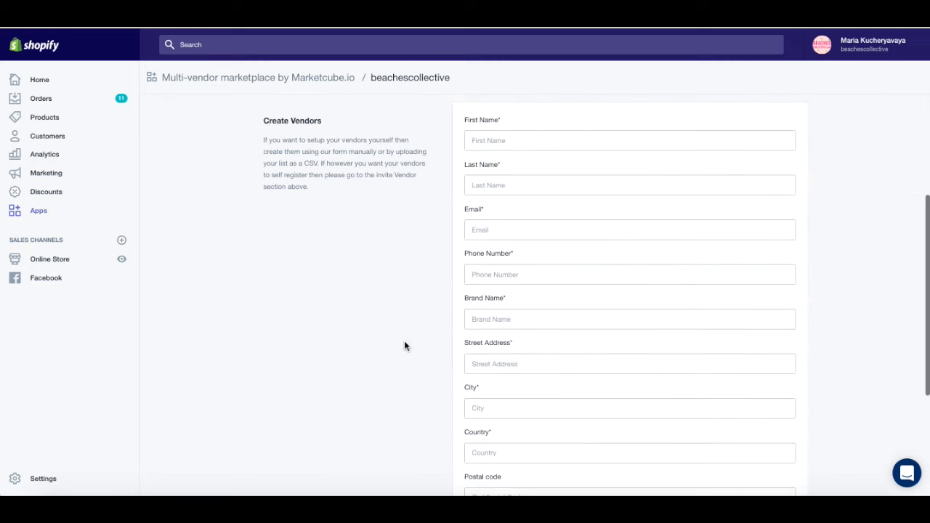
{"action": "scroll", "coordinate": [405, 346], "scroll_direction": "down", "scroll_amount": 3}
{"action": "scroll", "coordinate": [404, 346], "scroll_direction": "up", "scroll_amount": 5}
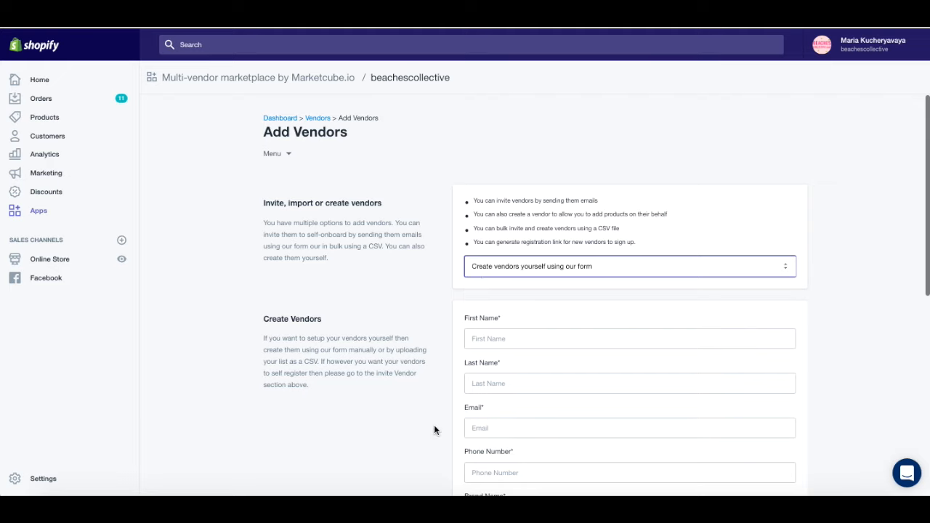
{"action": "scroll", "coordinate": [434, 430], "scroll_direction": "down", "scroll_amount": 3}
{"action": "scroll", "coordinate": [433, 430], "scroll_direction": "down", "scroll_amount": 1}
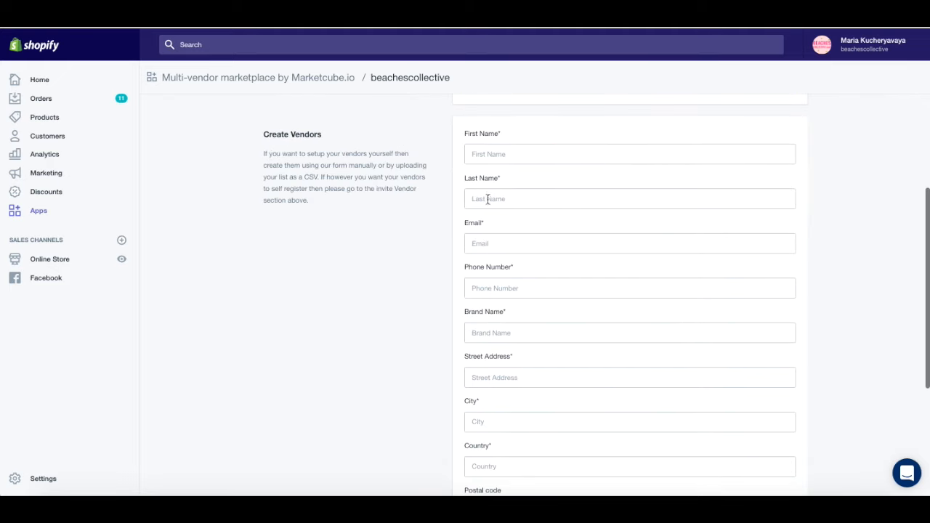
{"action": "scroll", "coordinate": [544, 322], "scroll_direction": "up", "scroll_amount": 3}
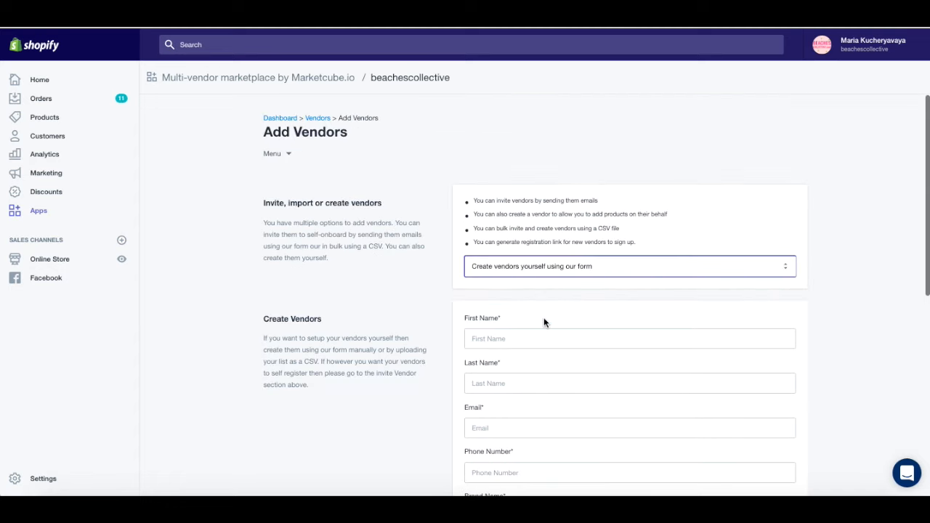
Step: Try the self-register and bulk CSV invite methods, ending on 'Invite vendors to self register'
{"action": "scroll", "coordinate": [518, 376], "scroll_direction": "down", "scroll_amount": 1}
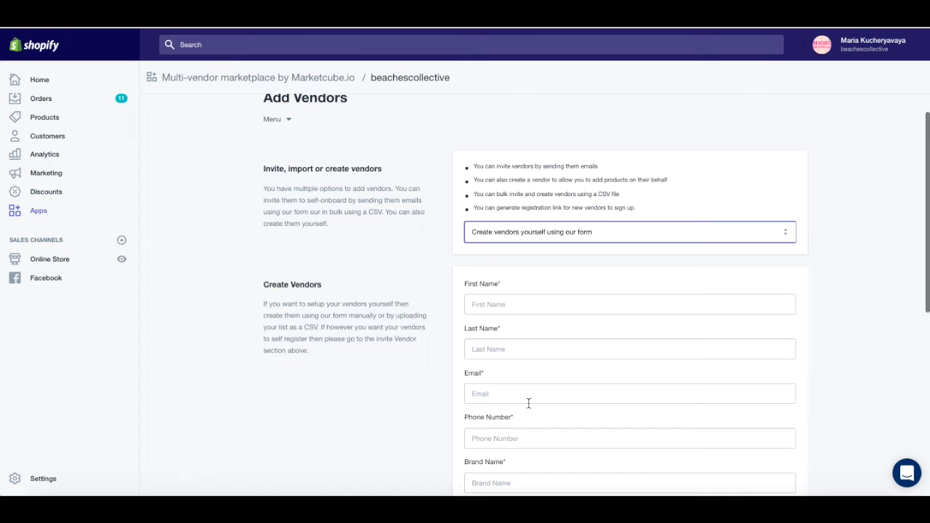
{"action": "left_click", "coordinate": [506, 232]}
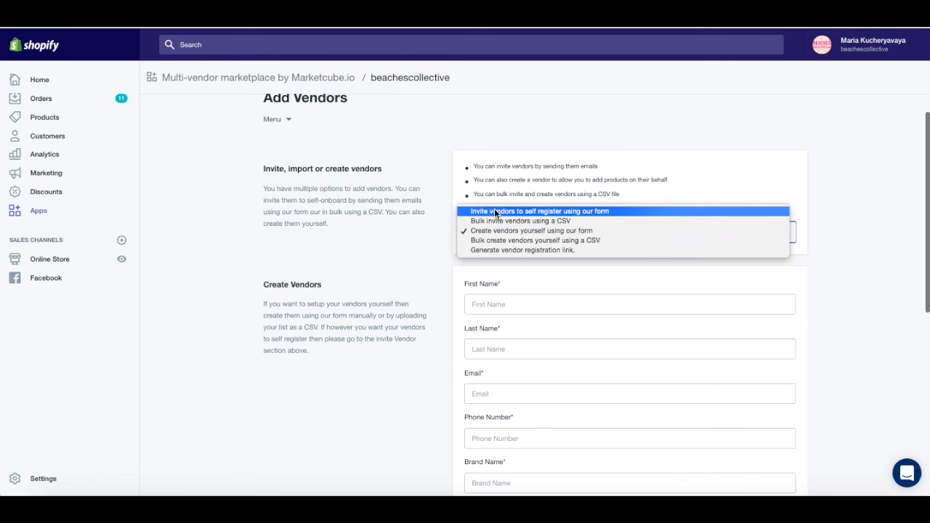
{"action": "left_click", "coordinate": [494, 210]}
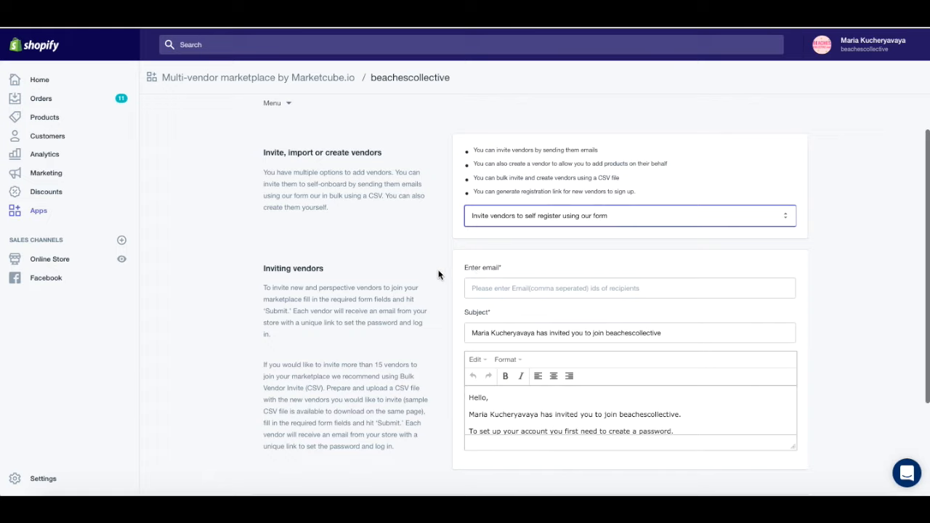
{"action": "left_click", "coordinate": [517, 219]}
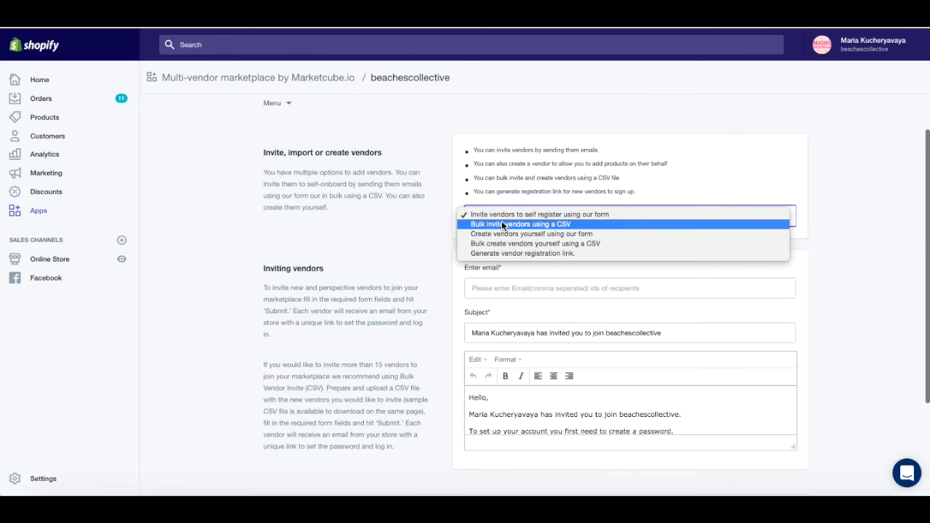
{"action": "left_click", "coordinate": [498, 224]}
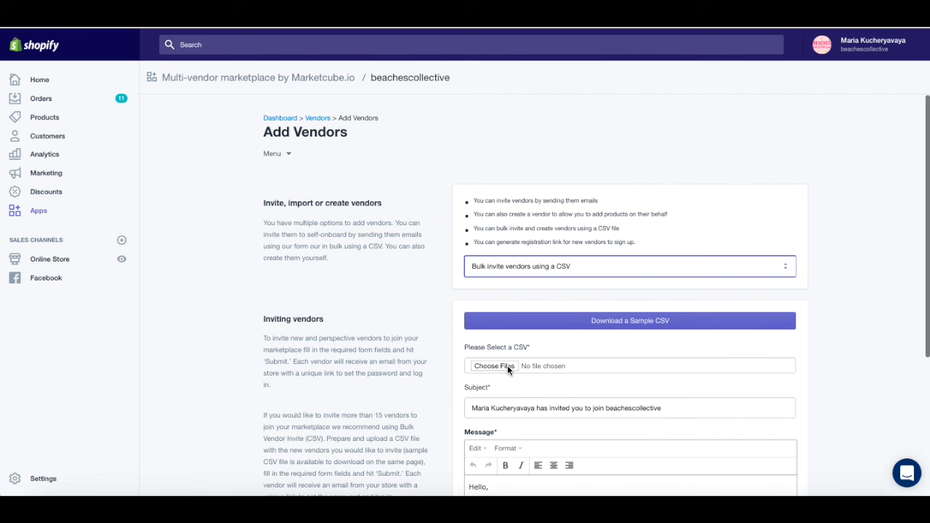
{"action": "scroll", "coordinate": [596, 325], "scroll_direction": "down", "scroll_amount": 2}
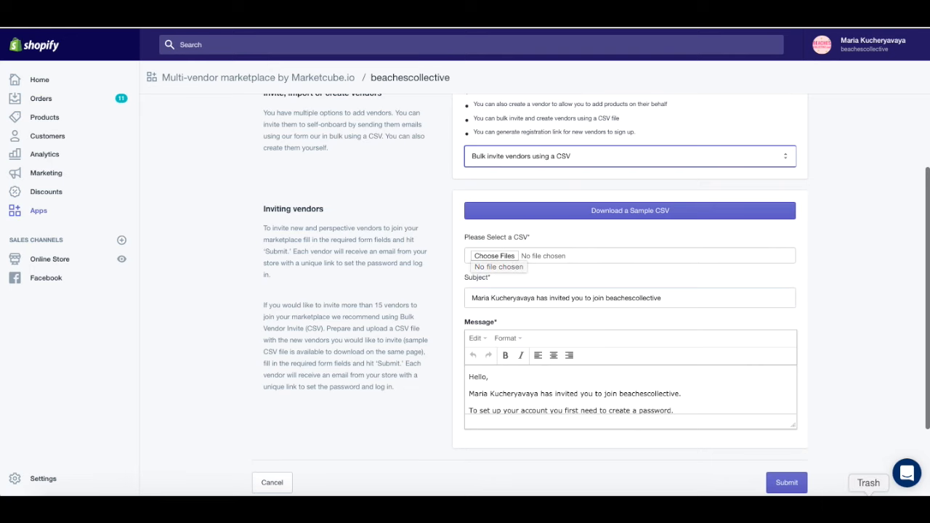
{"action": "scroll", "coordinate": [693, 345], "scroll_direction": "up", "scroll_amount": 2}
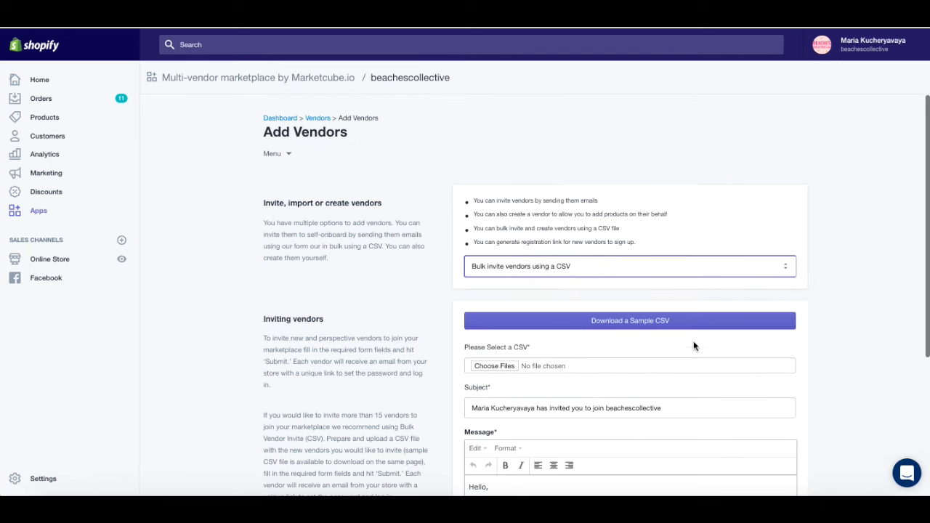
{"action": "left_click", "coordinate": [501, 268]}
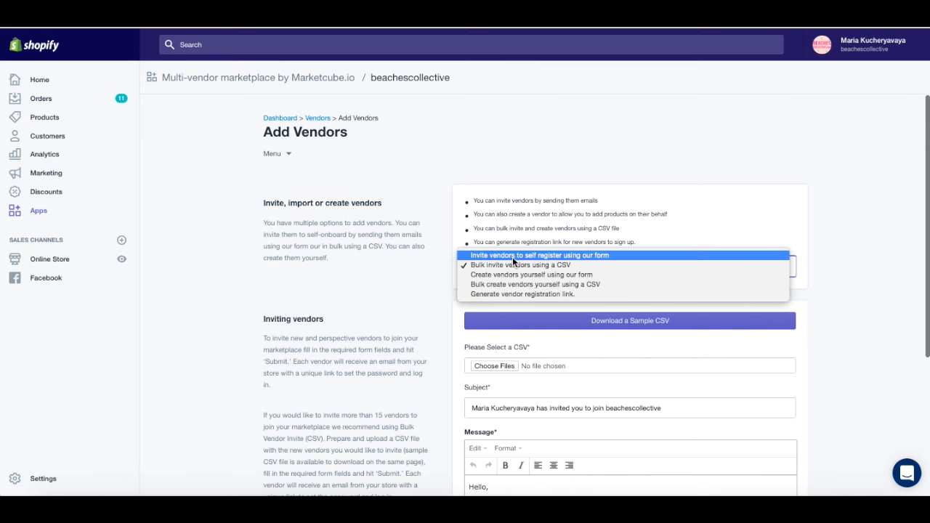
{"action": "left_click", "coordinate": [509, 256]}
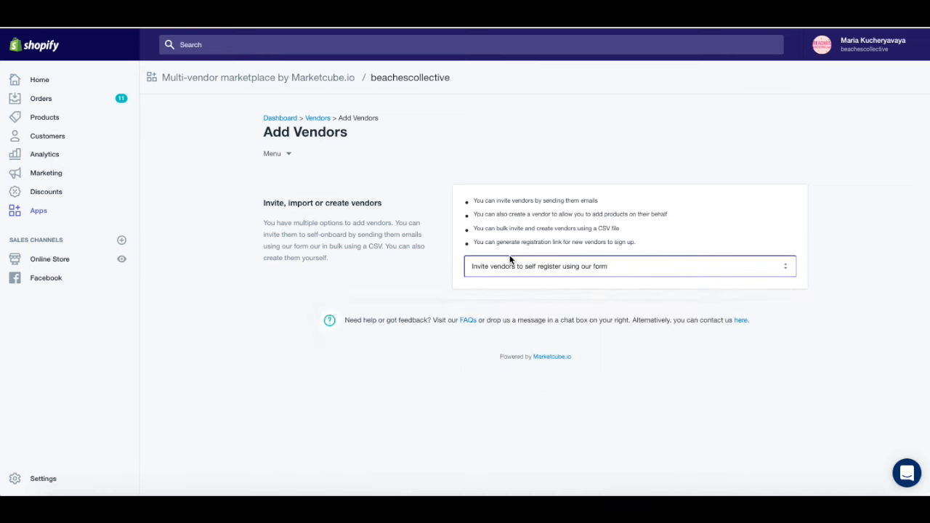
Step: Enter the vendor's e-mail address in the invitation field
{"action": "scroll", "coordinate": [525, 326], "scroll_direction": "down", "scroll_amount": 1}
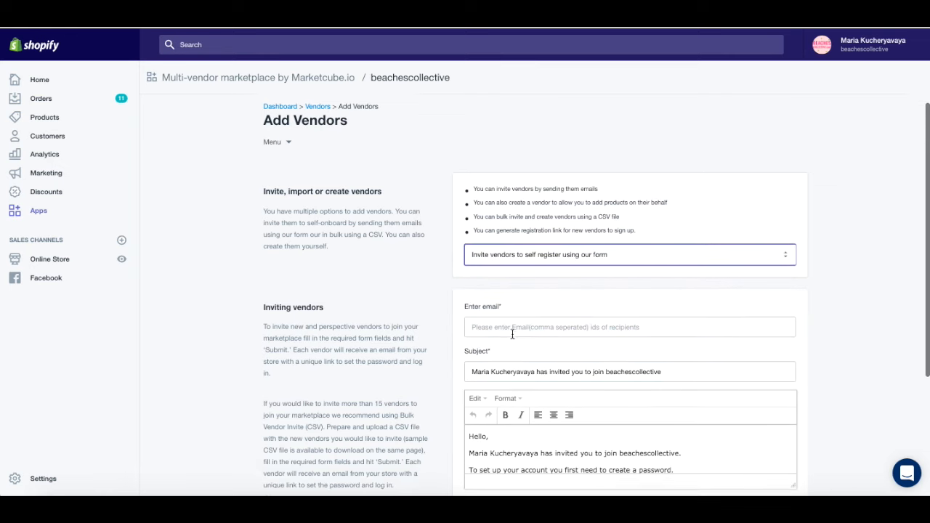
{"action": "left_click", "coordinate": [495, 320]}
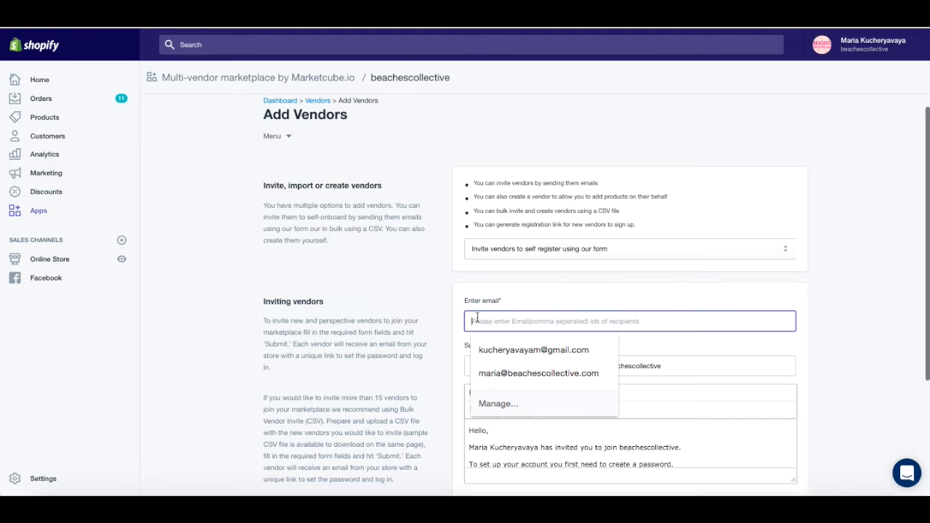
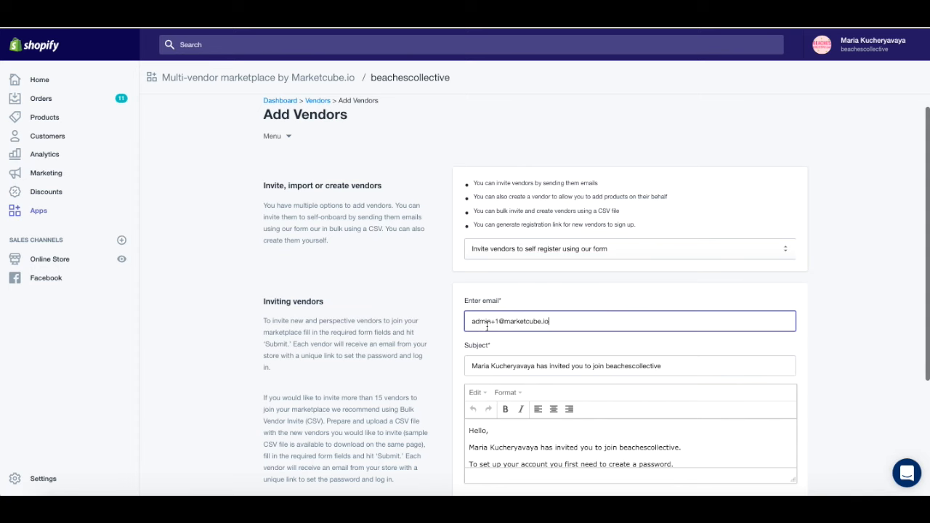
Step: Review the invitation subject and message, then submit the invitation
{"action": "scroll", "coordinate": [487, 386], "scroll_direction": "down", "scroll_amount": 2}
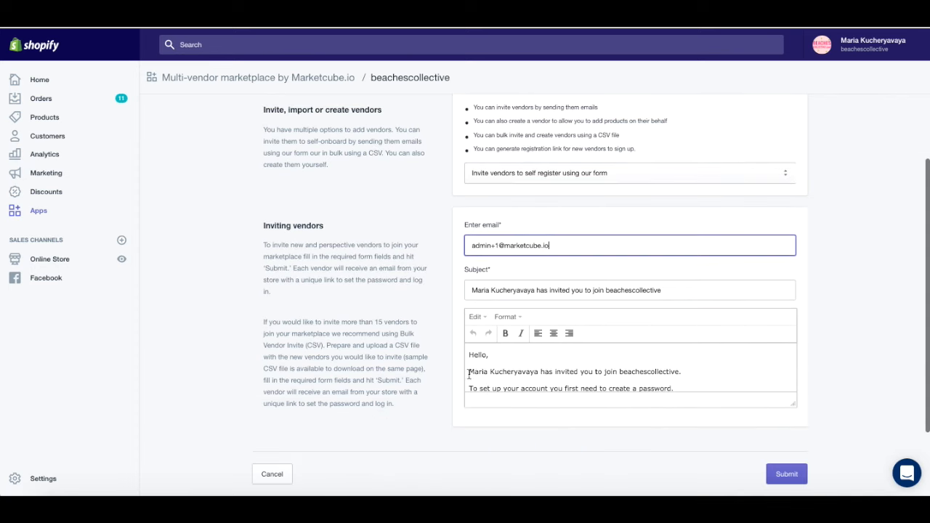
{"action": "scroll", "coordinate": [509, 379], "scroll_direction": "down", "scroll_amount": 3}
{"action": "scroll", "coordinate": [523, 380], "scroll_direction": "up", "scroll_amount": 3}
{"action": "scroll", "coordinate": [522, 379], "scroll_direction": "up", "scroll_amount": 1}
{"action": "scroll", "coordinate": [510, 411], "scroll_direction": "down", "scroll_amount": 3}
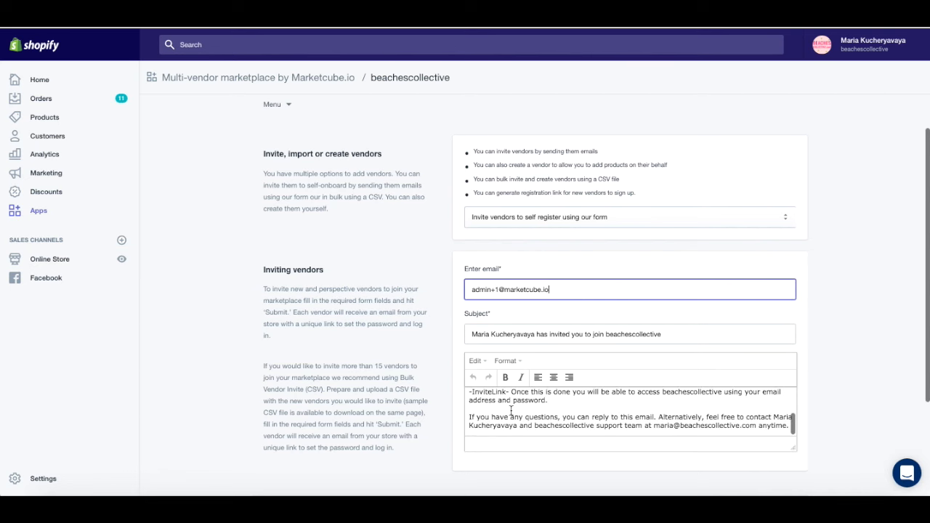
{"action": "scroll", "coordinate": [511, 411], "scroll_direction": "down", "scroll_amount": 1}
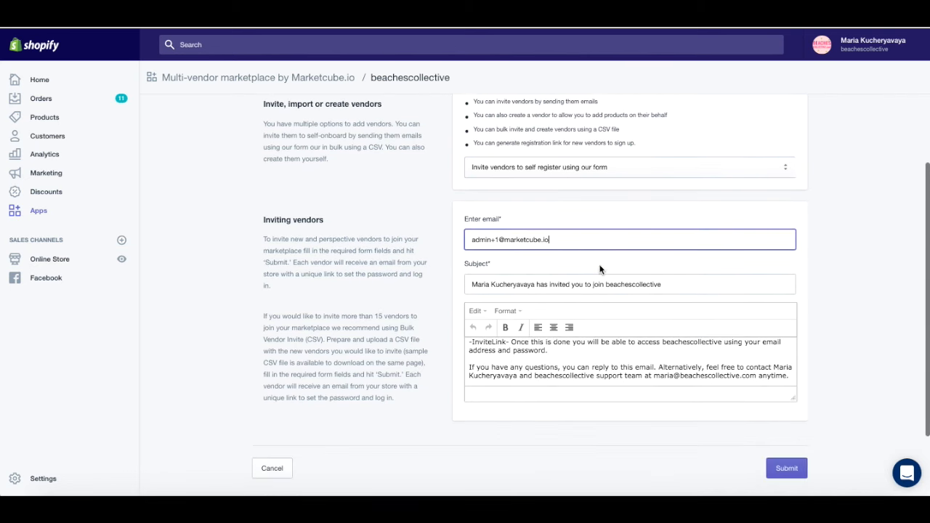
{"action": "scroll", "coordinate": [530, 360], "scroll_direction": "down", "scroll_amount": 1}
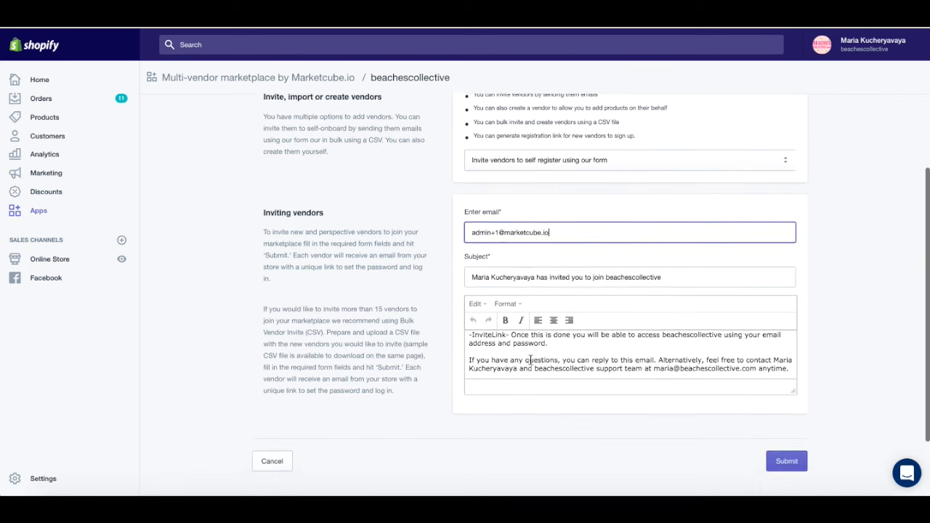
{"action": "scroll", "coordinate": [531, 360], "scroll_direction": "down", "scroll_amount": 1}
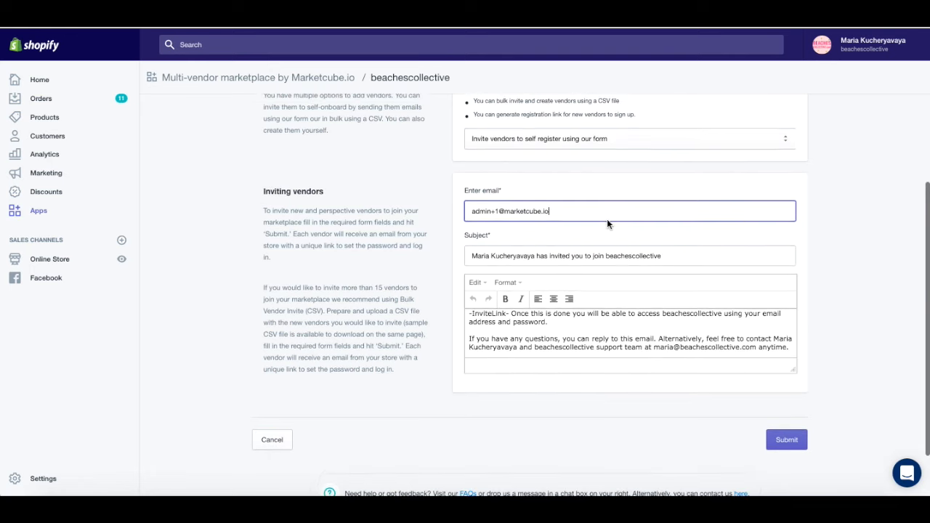
{"action": "left_click", "coordinate": [787, 440]}
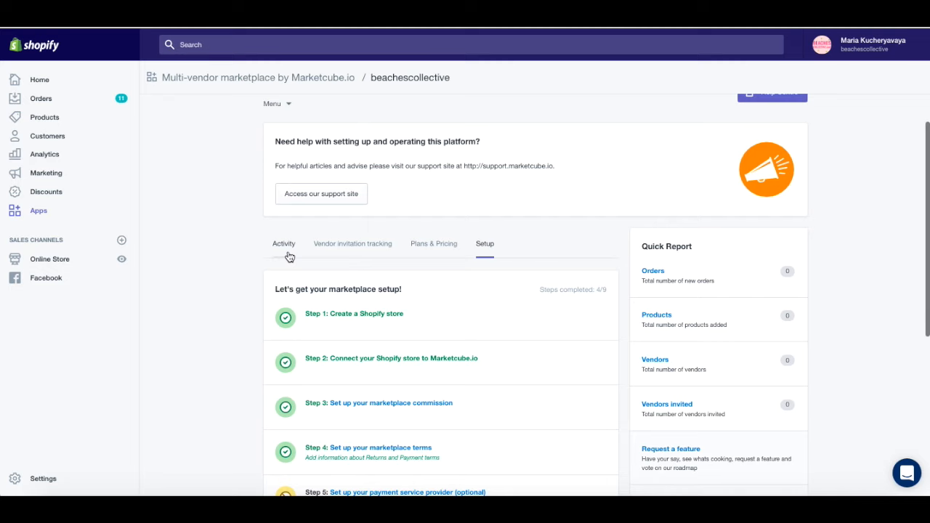
Step: Open the Activity log to review the Bulk Vendor Invitation jobs
{"action": "left_click", "coordinate": [288, 255]}
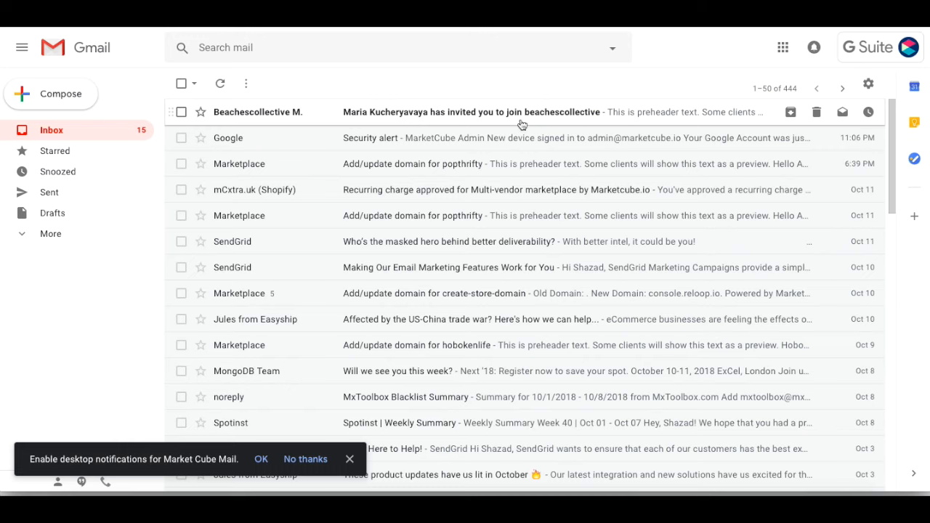
Step: Open the Marketcube.io invitation email, then set the vendor password and accept the Privacy Policy & Terms
{"action": "left_click", "coordinate": [461, 116]}
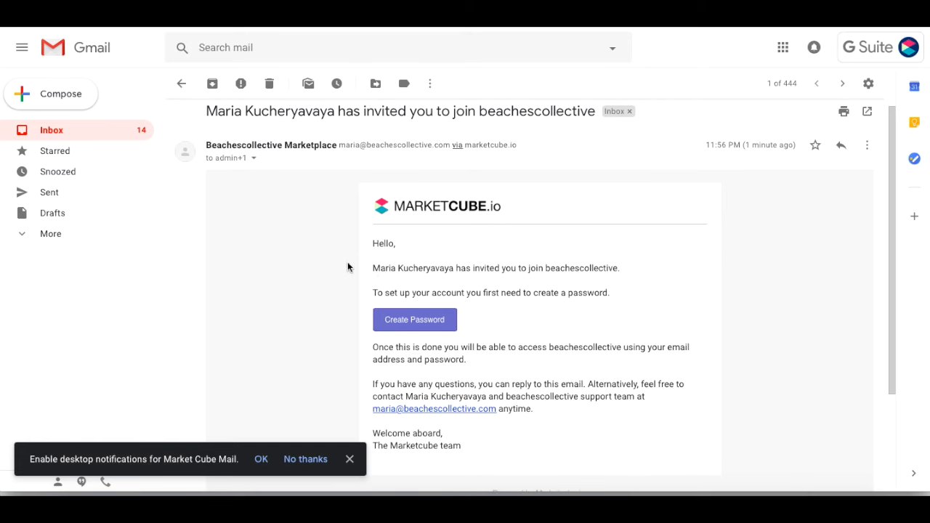
{"action": "scroll", "coordinate": [342, 271], "scroll_direction": "down", "scroll_amount": 2}
{"action": "scroll", "coordinate": [341, 239], "scroll_direction": "down", "scroll_amount": 2}
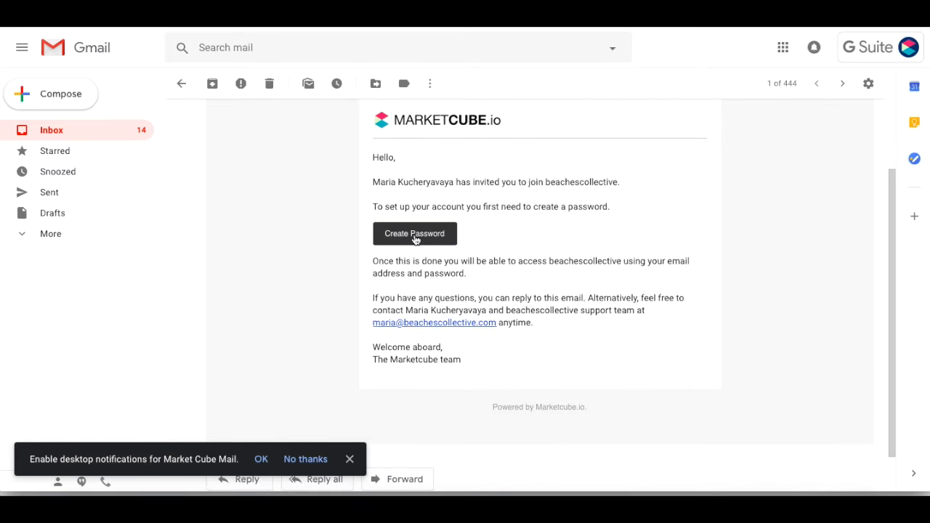
{"action": "scroll", "coordinate": [415, 240], "scroll_direction": "up", "scroll_amount": 2}
{"action": "left_click", "coordinate": [399, 307]}
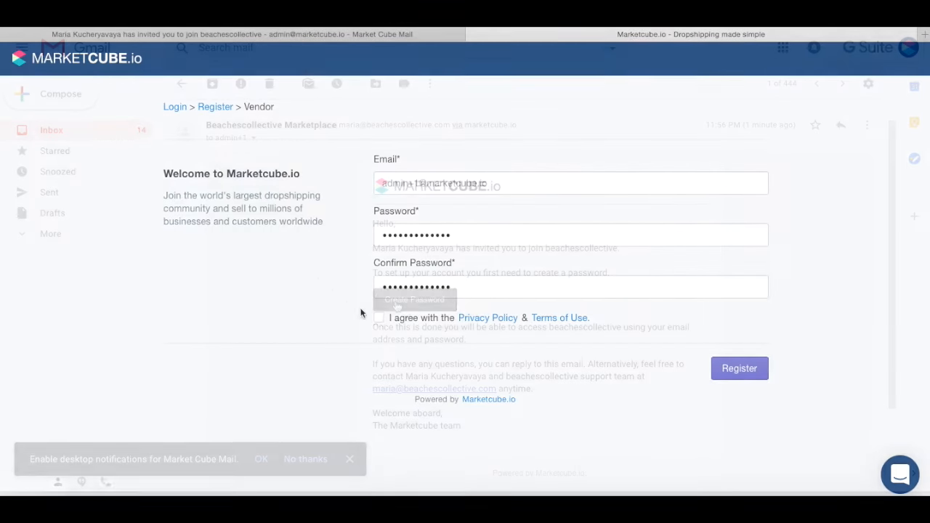
{"action": "left_click", "coordinate": [379, 317]}
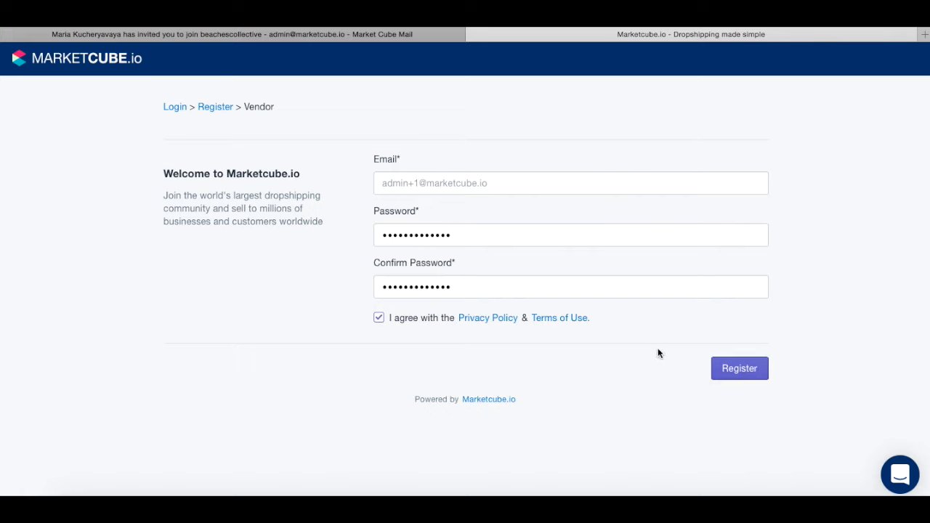
Step: Submit the vendor registration form
{"action": "left_click", "coordinate": [728, 377]}
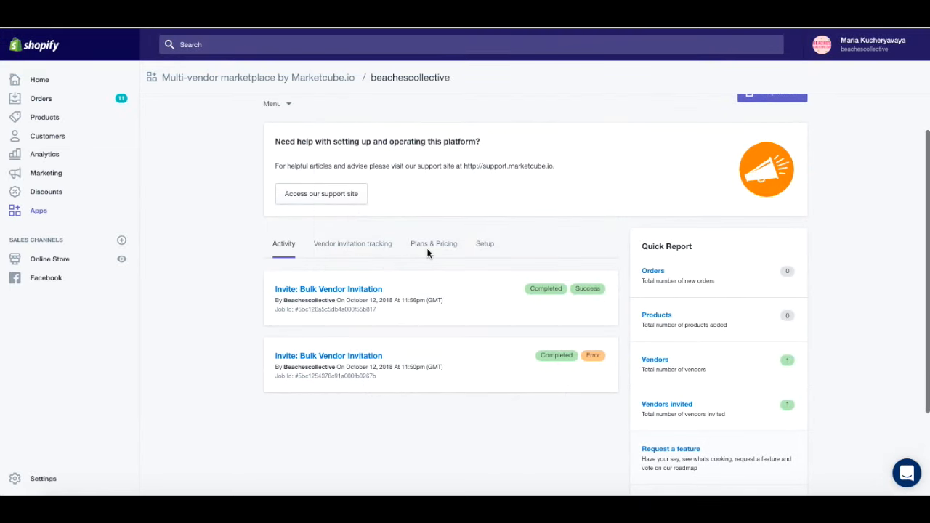
Step: Show the Setup tab and scroll through checklist Steps 1–9, five already done
{"action": "left_click", "coordinate": [479, 249]}
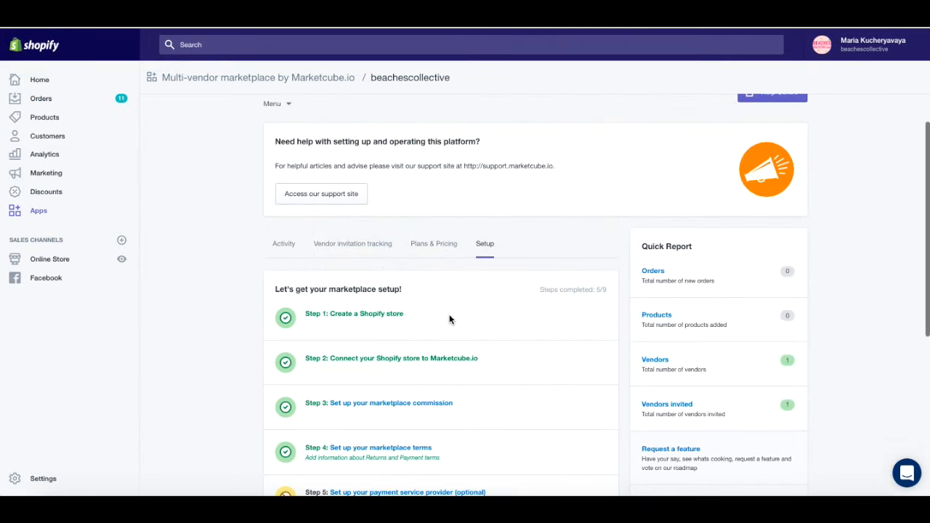
{"action": "scroll", "coordinate": [449, 314], "scroll_direction": "down", "scroll_amount": 5}
{"action": "scroll", "coordinate": [450, 320], "scroll_direction": "down", "scroll_amount": 1}
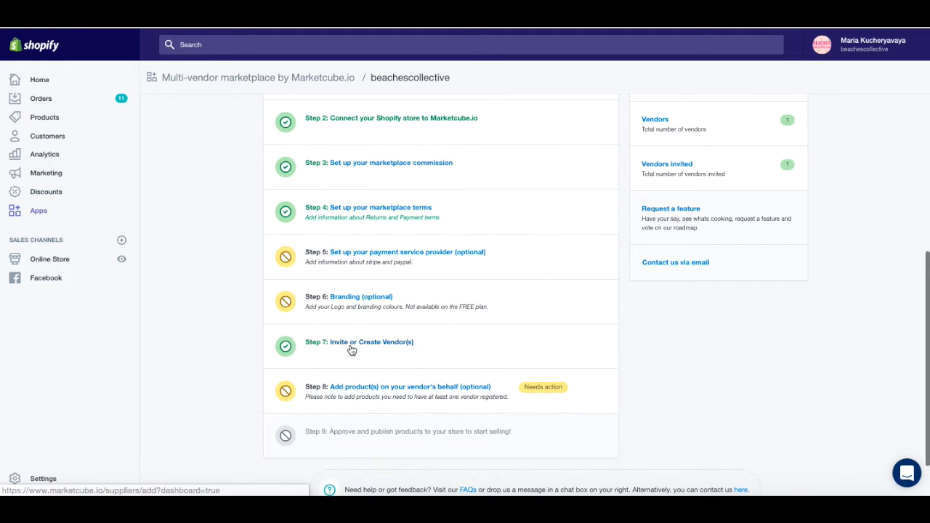
{"action": "scroll", "coordinate": [378, 342], "scroll_direction": "up", "scroll_amount": 3}
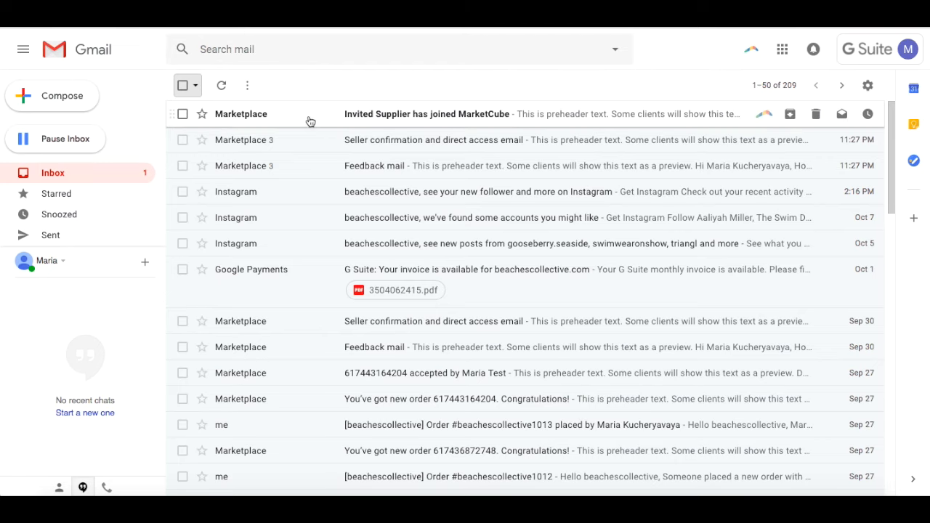
Step: Read the 'Invited Supplier has joined MarketCube' email, then go back to the inbox list
{"action": "left_click", "coordinate": [400, 118]}
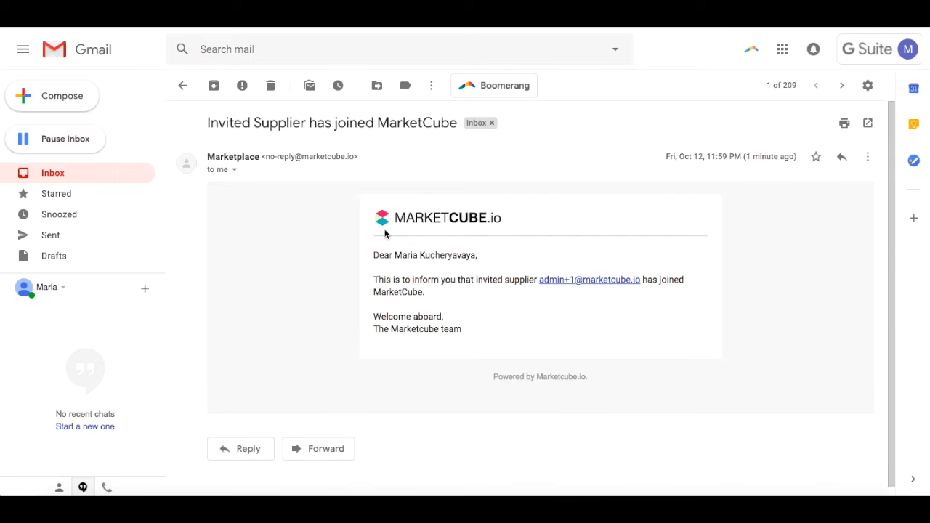
{"action": "left_click", "coordinate": [61, 180]}
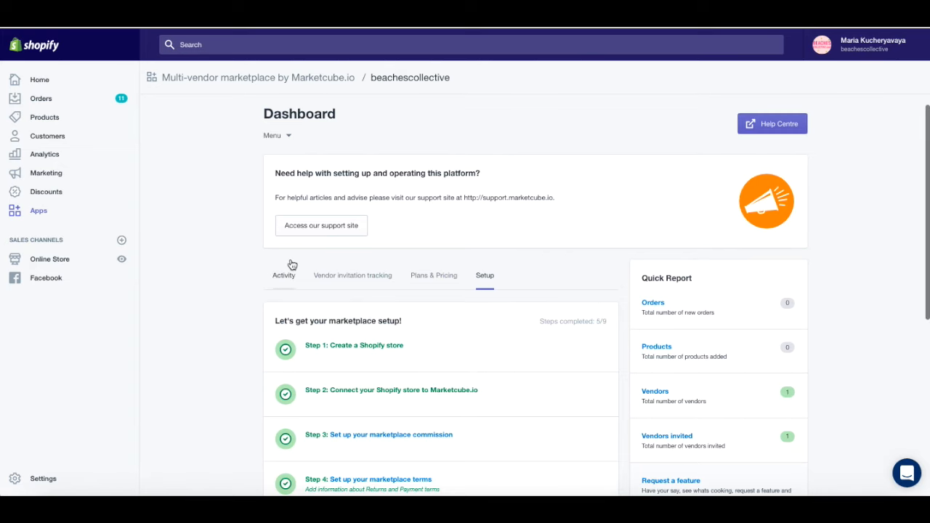
{"action": "scroll", "coordinate": [289, 263], "scroll_direction": "down", "scroll_amount": 5}
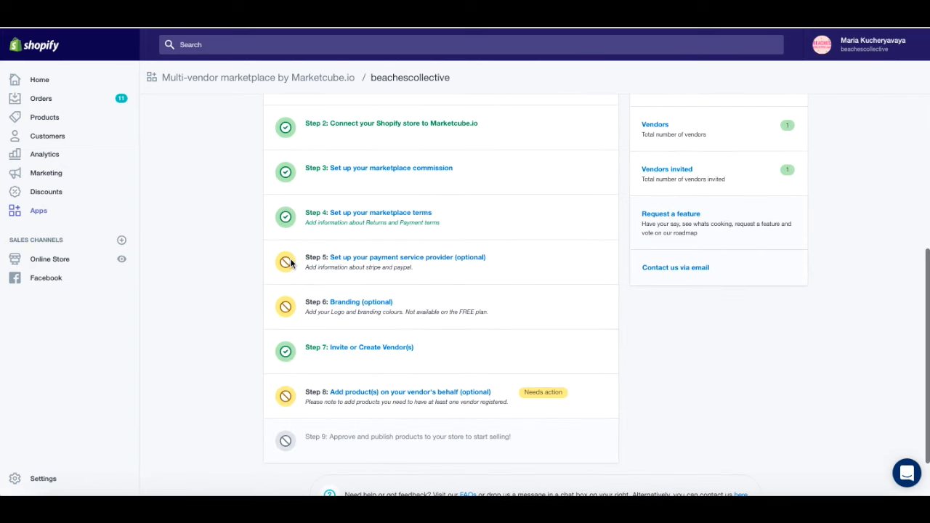
{"action": "scroll", "coordinate": [289, 263], "scroll_direction": "down", "scroll_amount": 2}
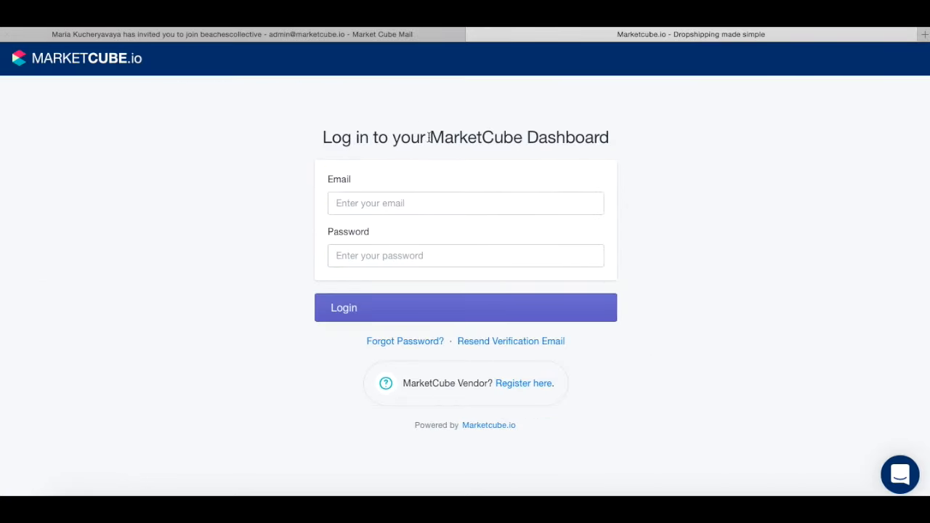
Step: Log in to the vendor dashboard with the vendor's email address and account password
{"action": "left_click", "coordinate": [363, 202]}
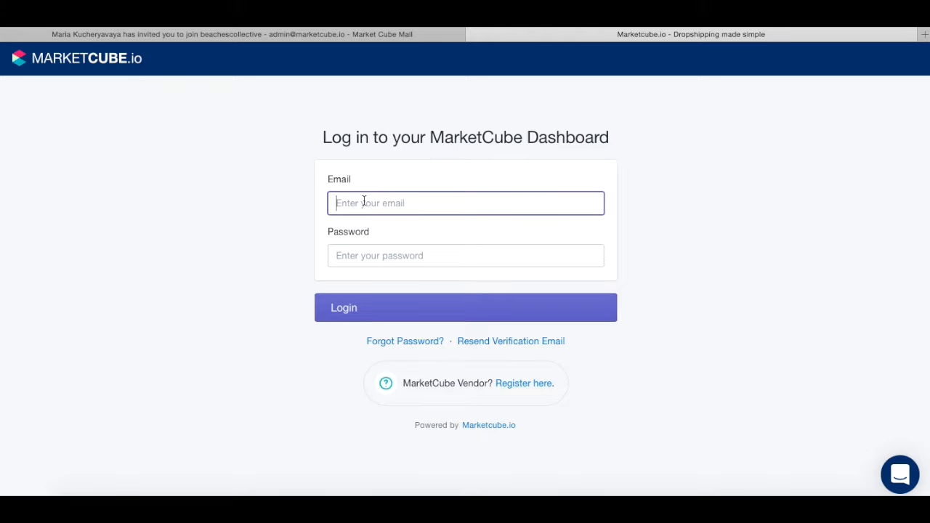
{"action": "left_click", "coordinate": [353, 255]}
{"action": "type", "text": "************"}
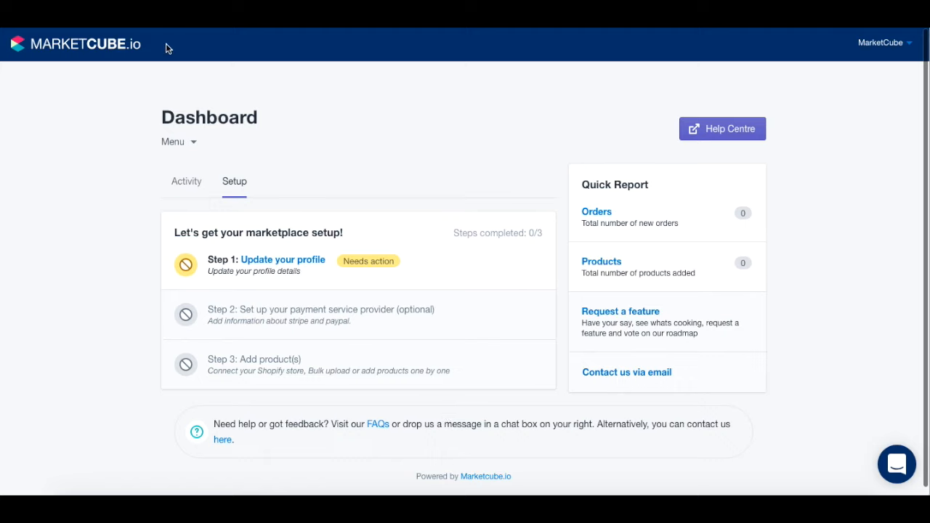
Step: Open the vendor profile and enter the first and last name, phone number and brand 'Beaches Collective Test'
{"action": "left_click", "coordinate": [188, 145]}
{"action": "left_click", "coordinate": [293, 262]}
{"action": "type", "text": "Beaches"}
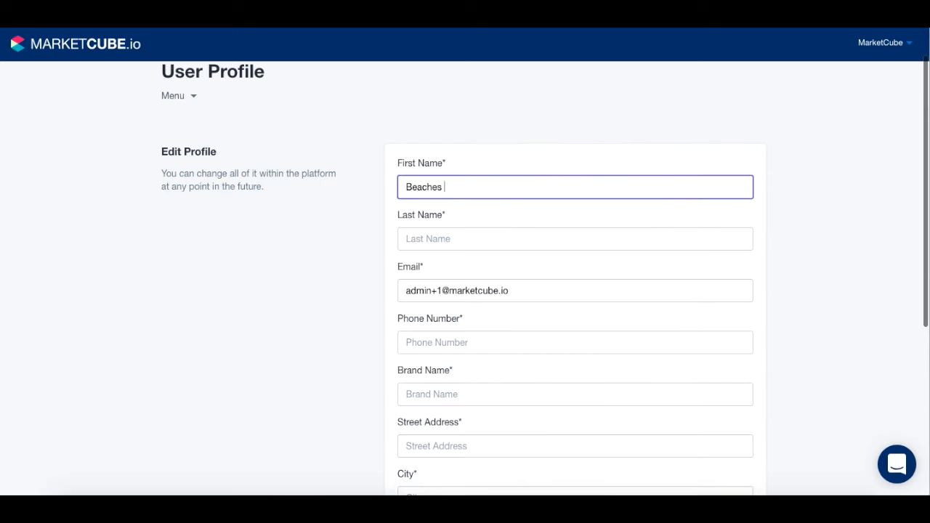
{"action": "left_click", "coordinate": [461, 234]}
{"action": "type", "text": "Test Vendor 1"}
{"action": "scroll", "coordinate": [414, 293], "scroll_direction": "down", "scroll_amount": 2}
{"action": "left_click", "coordinate": [428, 226]}
{"action": "left_click", "coordinate": [436, 279]}
{"action": "scroll", "coordinate": [436, 279], "scroll_direction": "down", "scroll_amount": 1}
{"action": "type", "text": "Beaches Collect"}
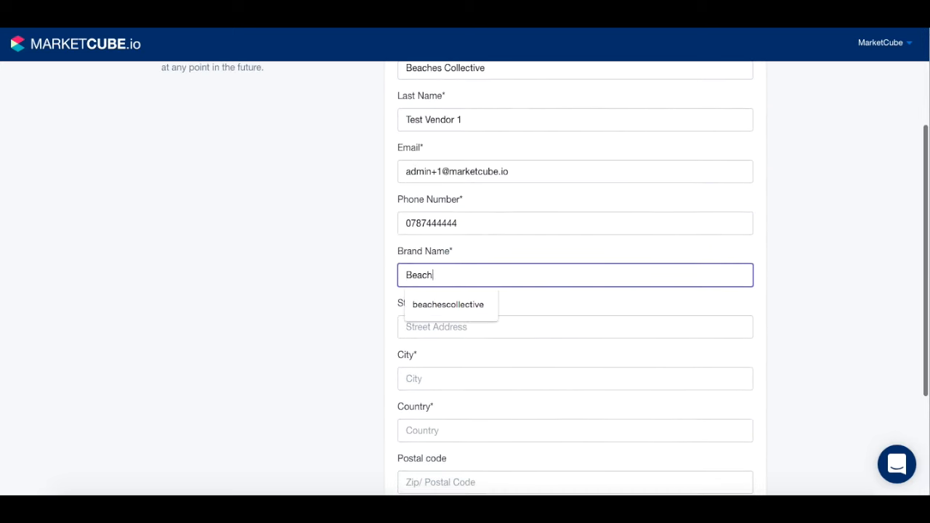
{"action": "type", "text": "ive Test"}
{"action": "scroll", "coordinate": [422, 305], "scroll_direction": "down", "scroll_amount": 1}
Step: Fill in the vendor's street address, city, country and postal code, then submit the profile
{"action": "left_click", "coordinate": [414, 313]}
{"action": "type", "text": "123 London Bridge St."}
{"action": "left_click", "coordinate": [399, 369]}
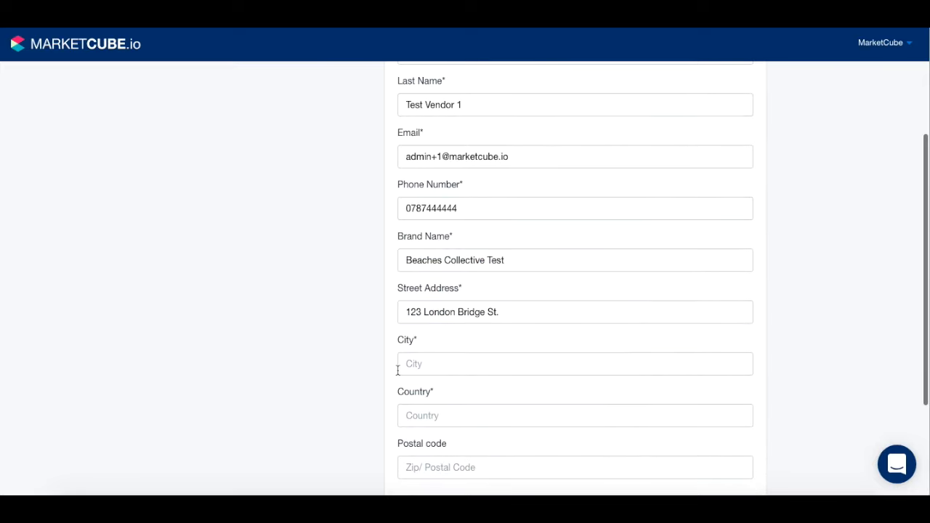
{"action": "type", "text": "London"}
{"action": "scroll", "coordinate": [431, 294], "scroll_direction": "down", "scroll_amount": 2}
{"action": "left_click", "coordinate": [431, 295]}
{"action": "type", "text": "UK"}
{"action": "left_click", "coordinate": [411, 354]}
{"action": "type", "text": "SE19SS"}
{"action": "left_click", "coordinate": [741, 413]}
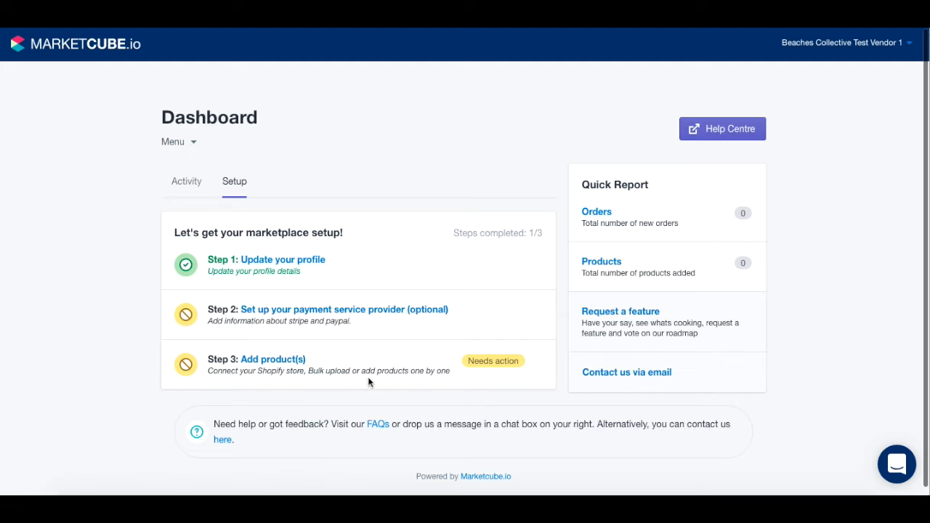
Step: Go to Step 3 'Add product(s)' from the vendor Setup checklist
{"action": "left_click", "coordinate": [269, 359]}
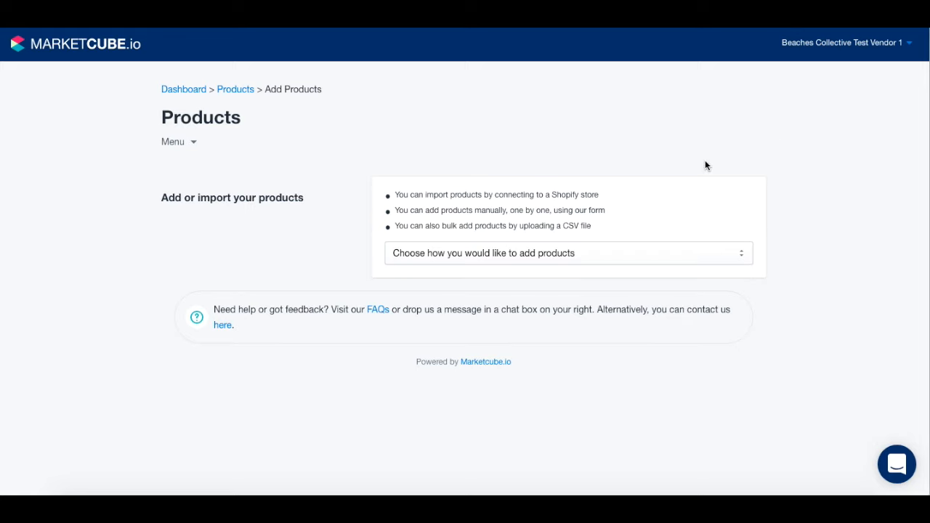
Step: Preview the 'Add products in bulk using a CSV' method for adding products
{"action": "left_click", "coordinate": [590, 256]}
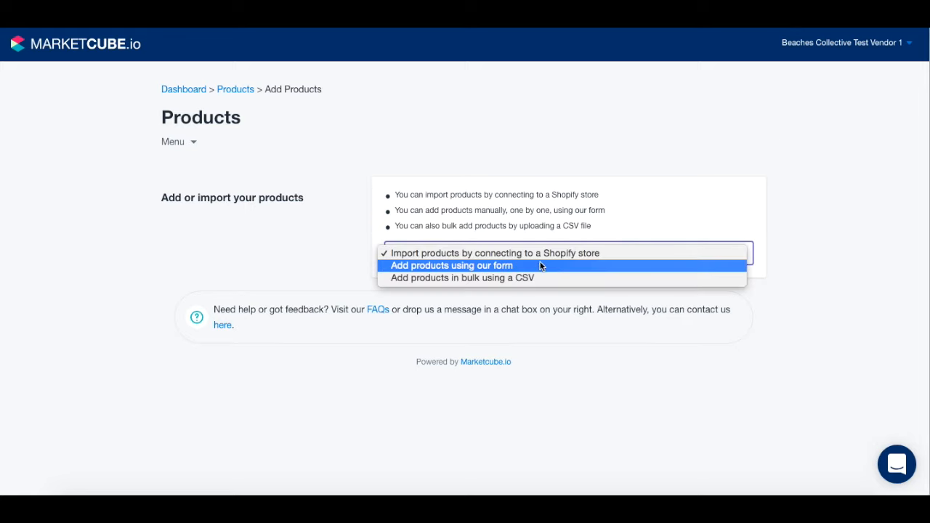
{"action": "left_click", "coordinate": [547, 225]}
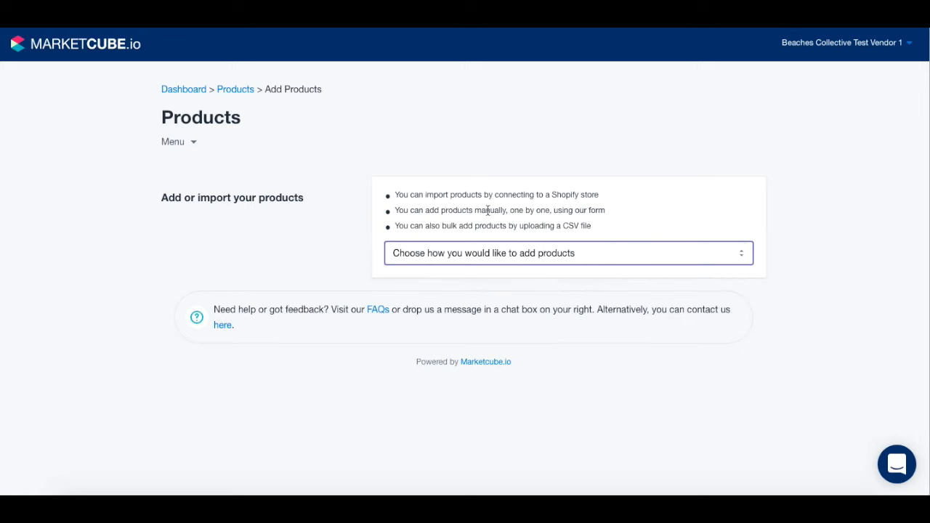
{"action": "left_click", "coordinate": [445, 255]}
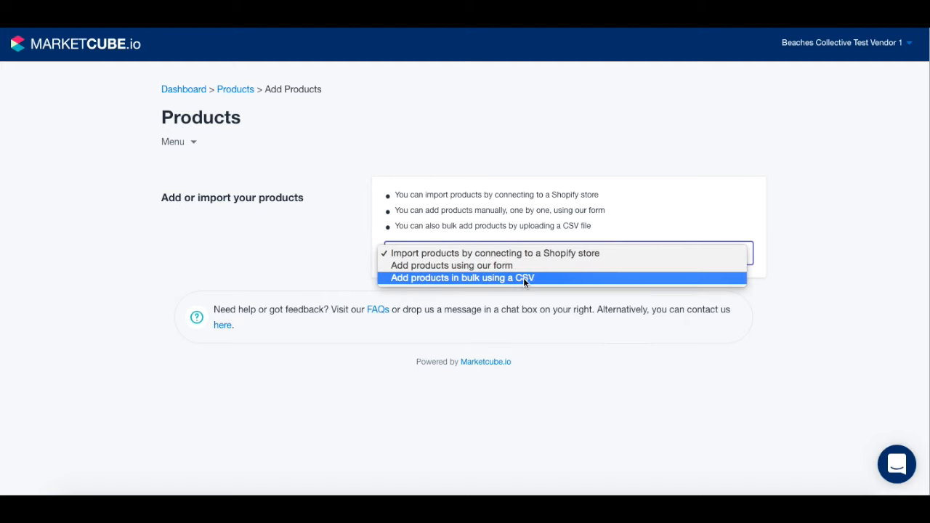
{"action": "left_click", "coordinate": [490, 277]}
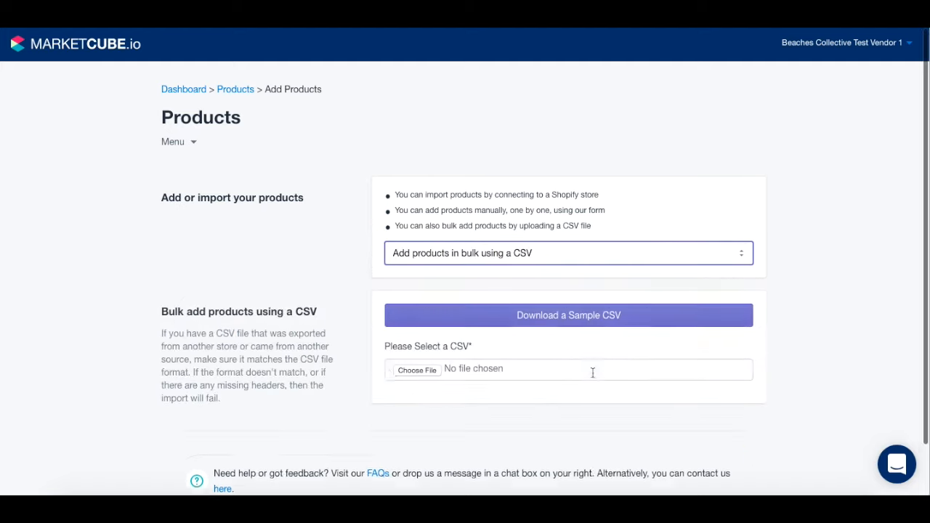
{"action": "scroll", "coordinate": [361, 352], "scroll_direction": "down", "scroll_amount": 2}
{"action": "scroll", "coordinate": [361, 352], "scroll_direction": "up", "scroll_amount": 2}
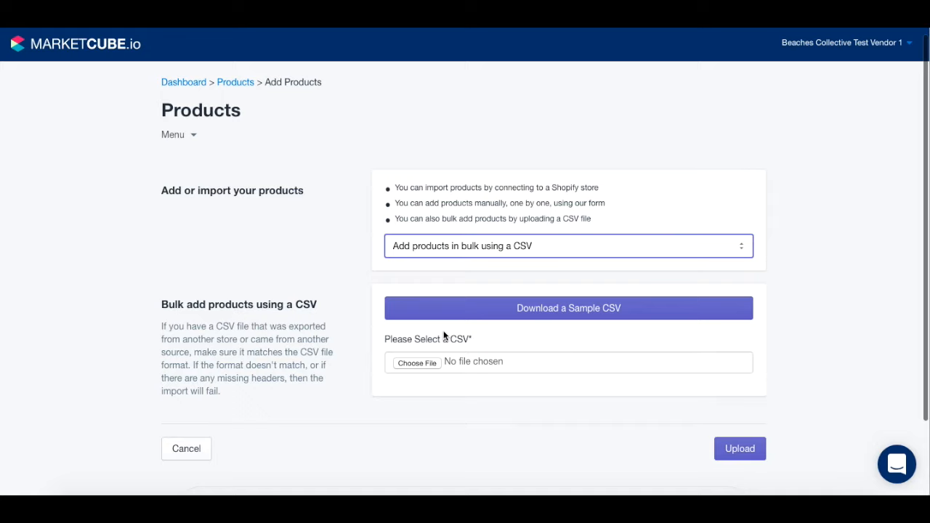
Step: Switch the method to 'Add products using our form' to bring up the product fields
{"action": "left_click", "coordinate": [471, 247]}
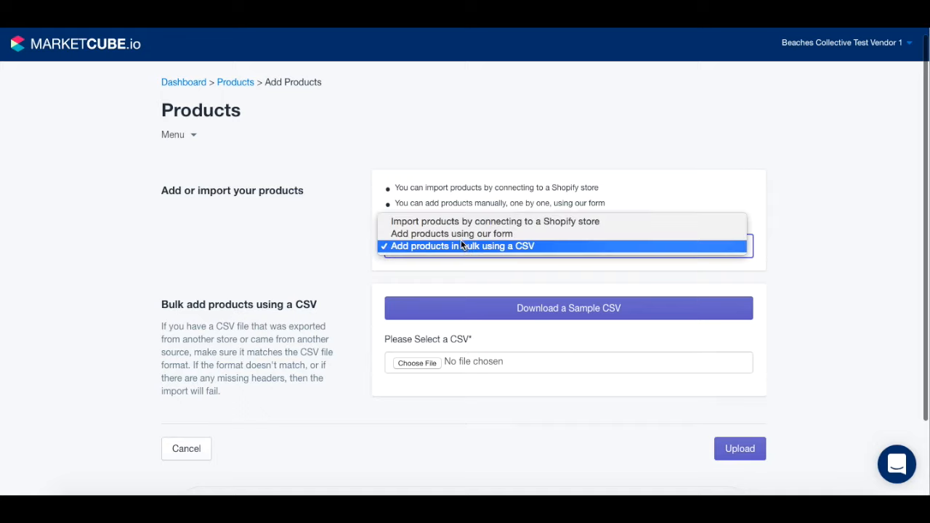
{"action": "left_click", "coordinate": [452, 233]}
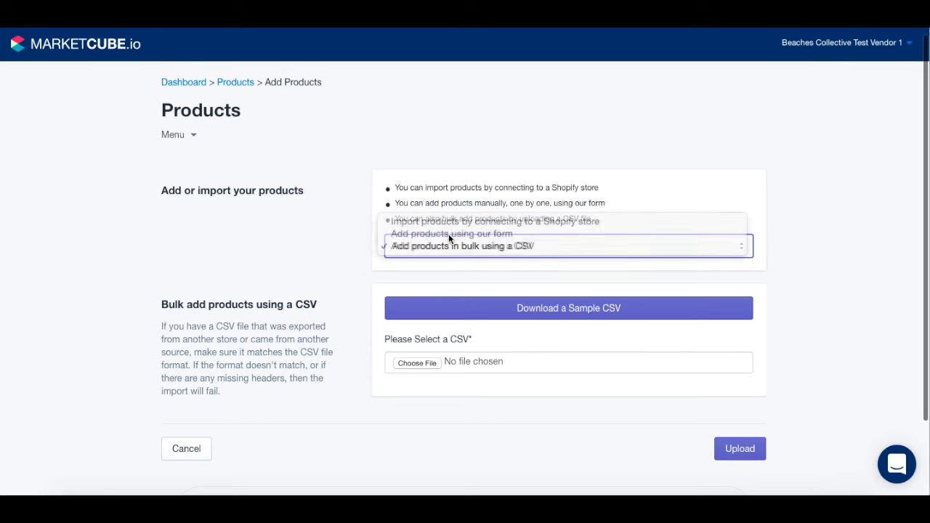
{"action": "scroll", "coordinate": [502, 349], "scroll_direction": "down", "scroll_amount": 1}
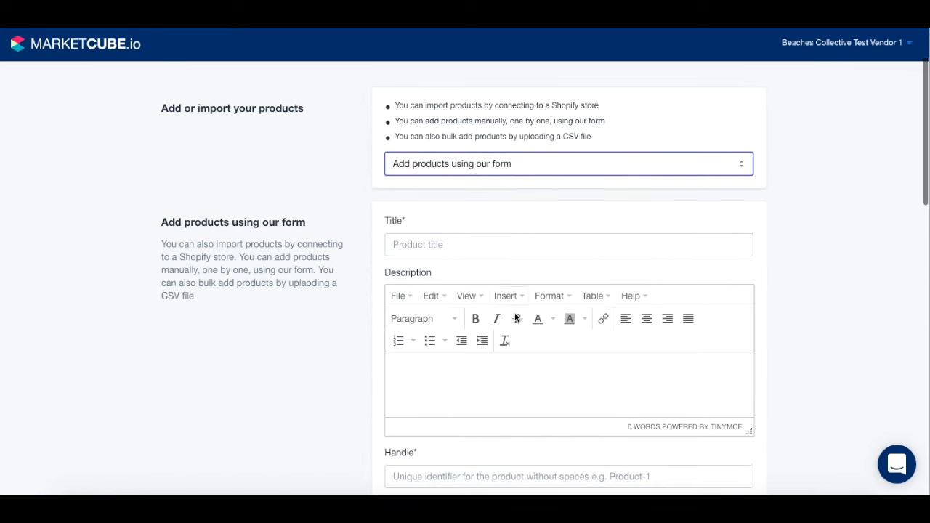
Step: Copy 'Classic Round Sunglasses' from the notes into the product Title field
{"action": "left_click", "coordinate": [733, 492]}
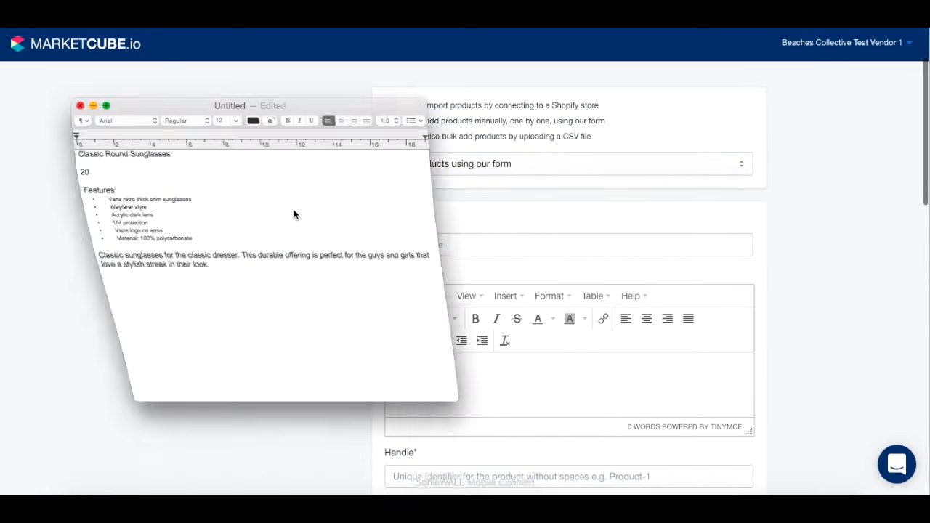
{"action": "left_click_drag", "start_coordinate": [181, 158], "coordinate": [83, 147]}
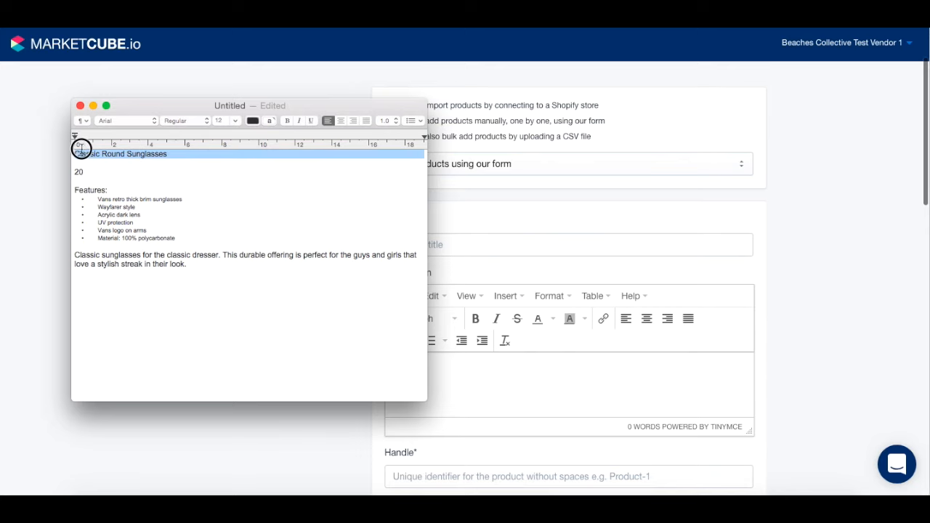
{"action": "key", "text": "super+c"}
{"action": "left_click", "coordinate": [606, 228]}
{"action": "left_click", "coordinate": [422, 239]}
{"action": "key", "text": "super+v"}
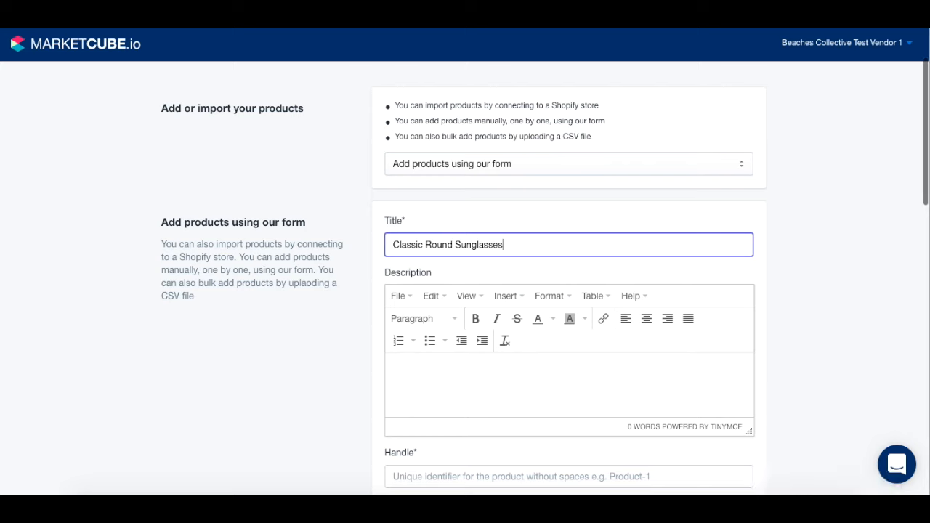
Step: Paste the features list and description paragraph from the notes into the product Description
{"action": "left_click", "coordinate": [748, 494]}
{"action": "left_click_drag", "start_coordinate": [193, 265], "coordinate": [71, 190]}
{"action": "left_click", "coordinate": [505, 240]}
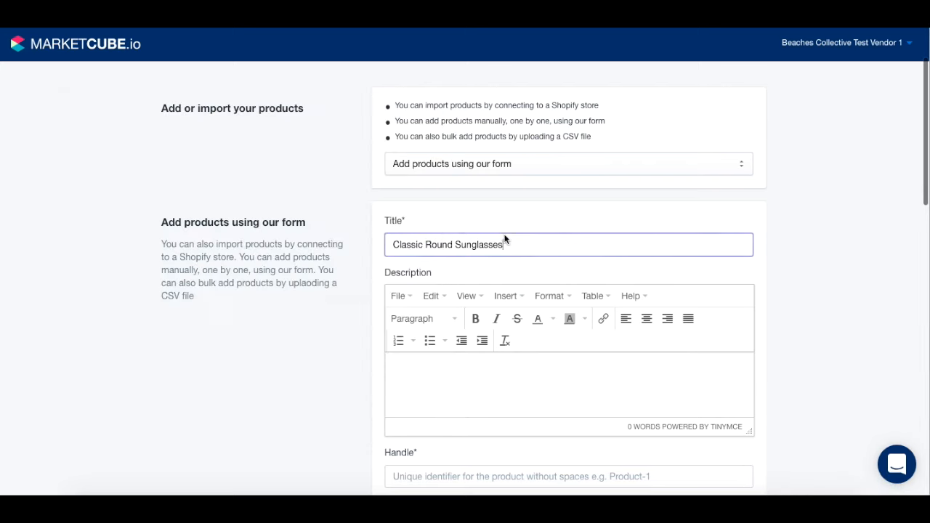
{"action": "left_click", "coordinate": [427, 357]}
{"action": "key", "text": "super+v"}
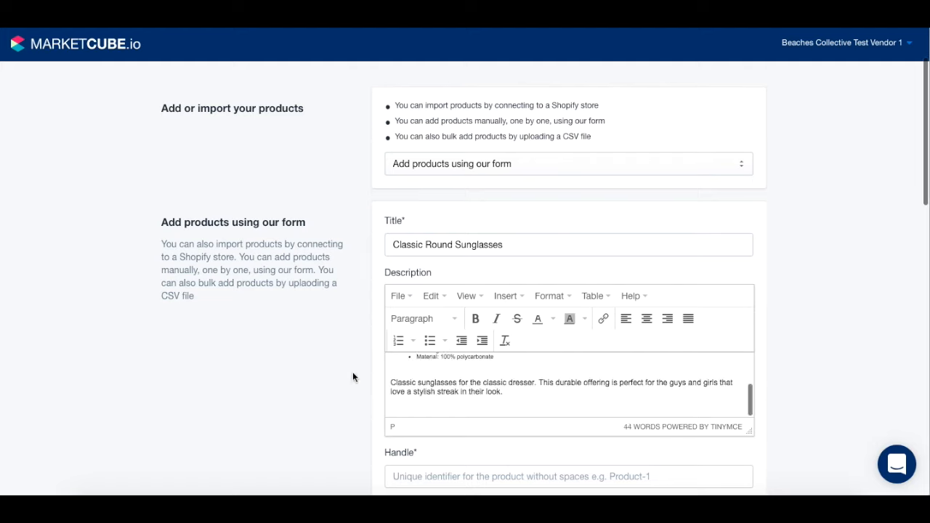
{"action": "key", "text": "BackSpace"}
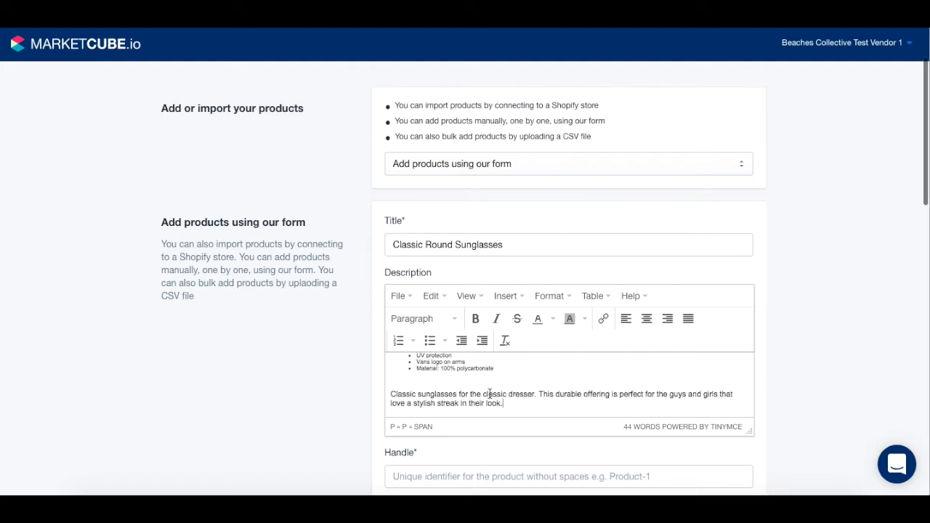
{"action": "scroll", "coordinate": [490, 396], "scroll_direction": "up", "scroll_amount": 3}
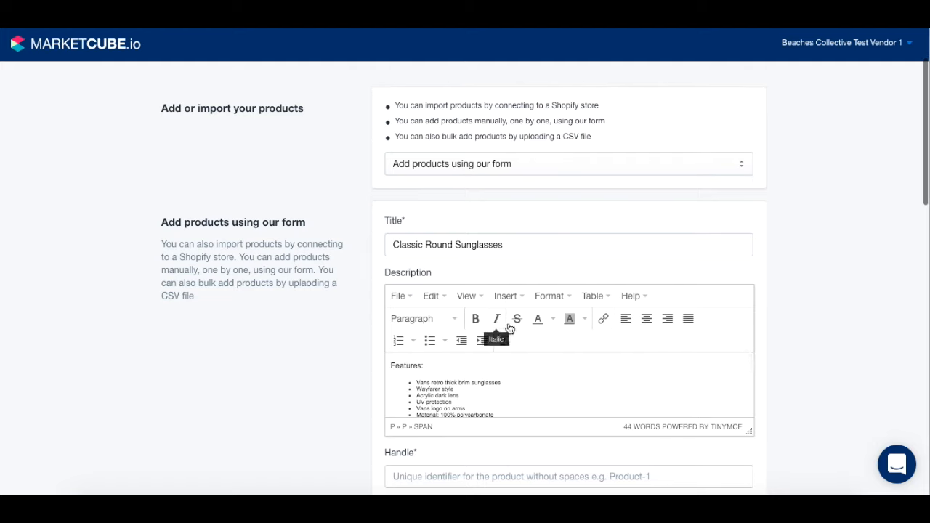
{"action": "scroll", "coordinate": [436, 392], "scroll_direction": "down", "scroll_amount": 2}
{"action": "scroll", "coordinate": [364, 378], "scroll_direction": "down", "scroll_amount": 3}
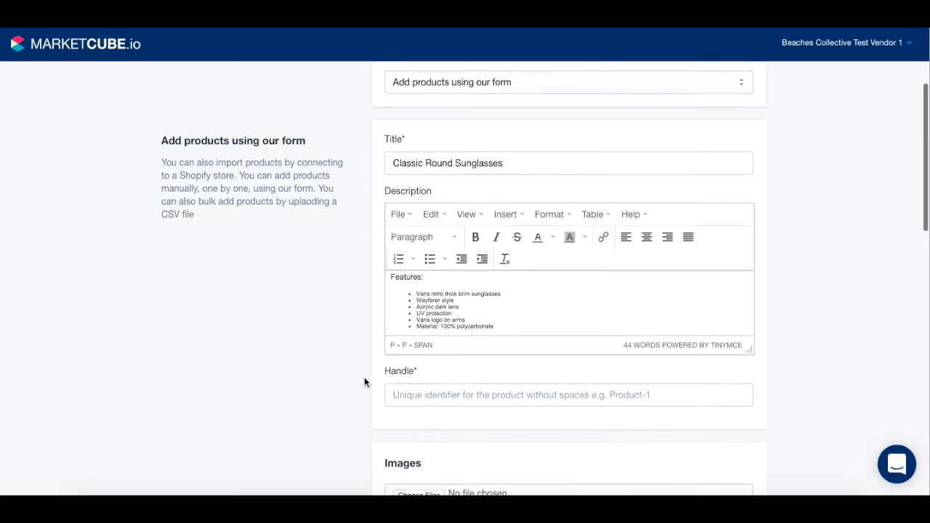
Step: Set the product handle to 123456_11 and open the image file picker
{"action": "left_click", "coordinate": [430, 271]}
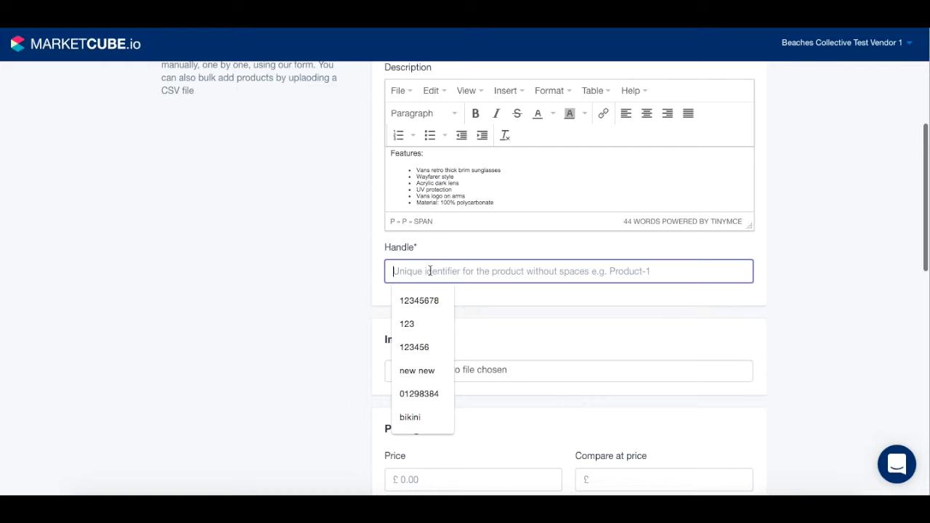
{"action": "type", "text": "123"}
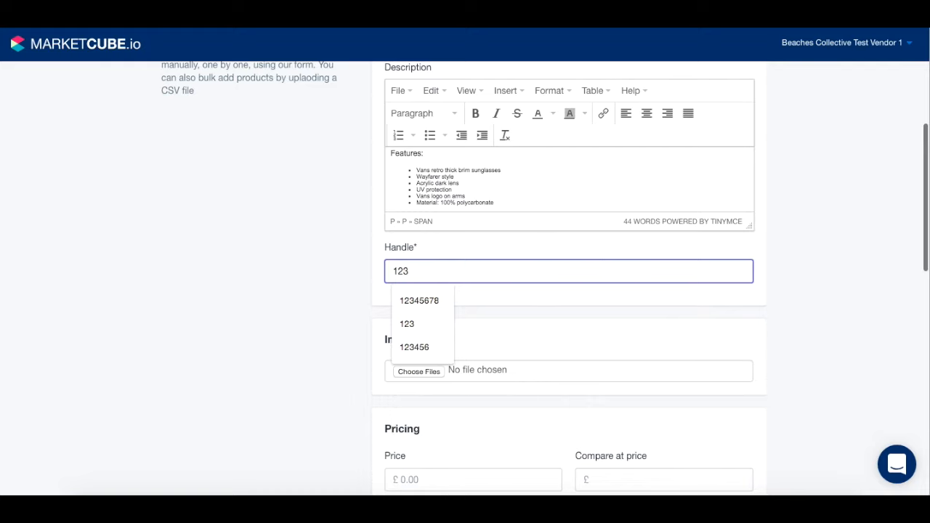
{"action": "type", "text": "456_11"}
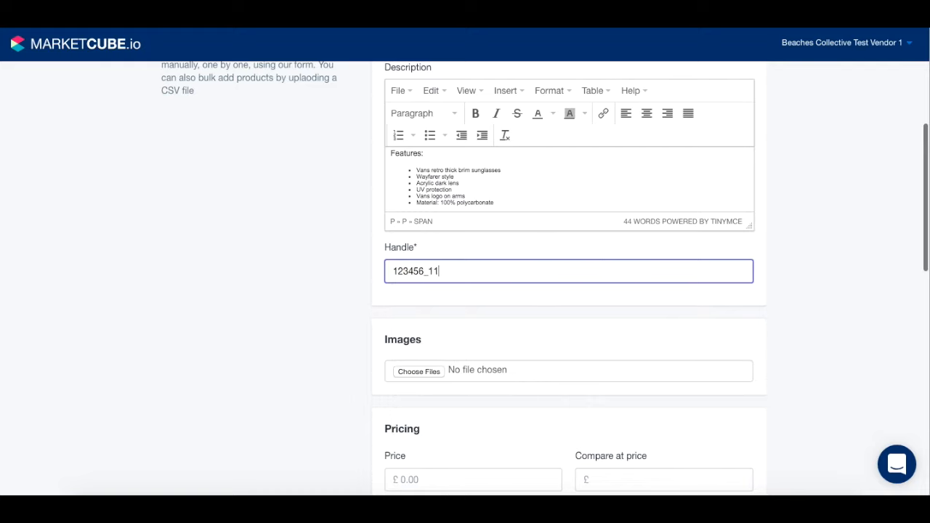
{"action": "scroll", "coordinate": [380, 318], "scroll_direction": "down", "scroll_amount": 3}
{"action": "left_click", "coordinate": [426, 273]}
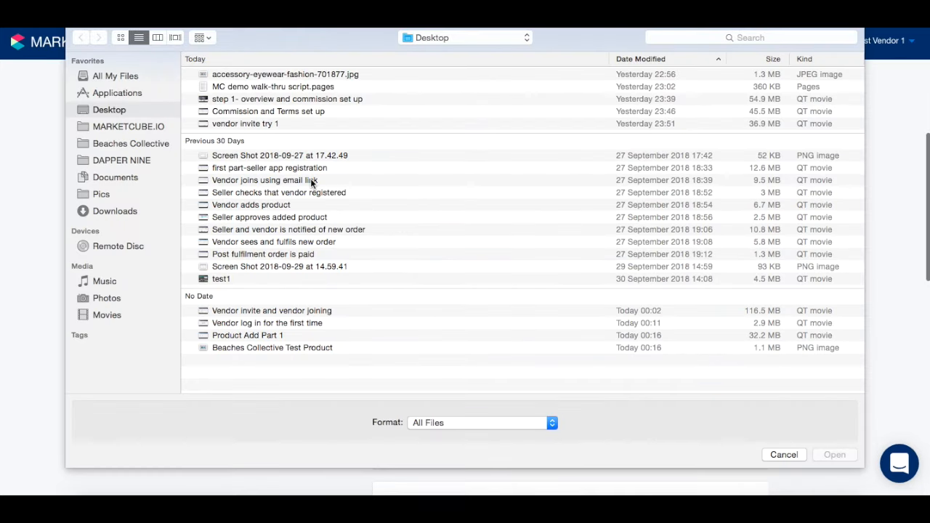
Step: Upload funny_unicorn_by_terudoc-d31hzw2.png from the Pics folder as the product's image
{"action": "left_click", "coordinate": [114, 194]}
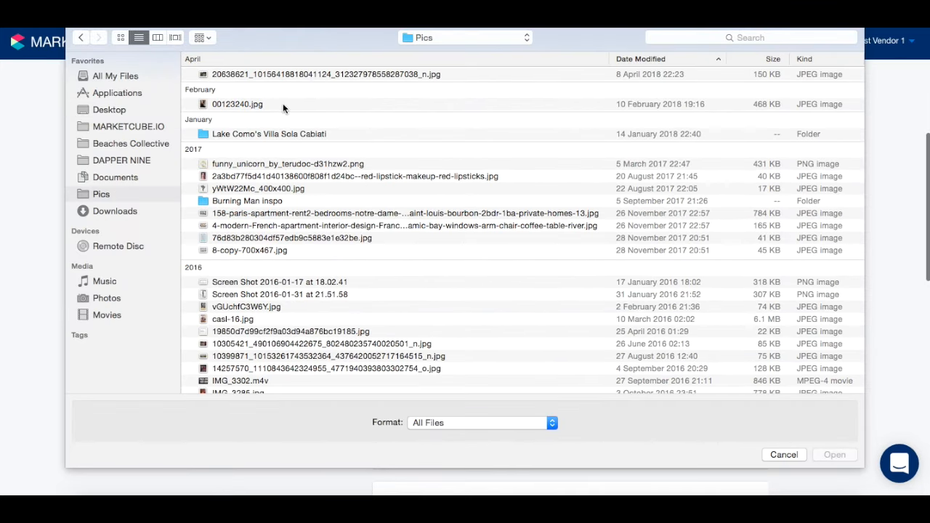
{"action": "left_click", "coordinate": [257, 164]}
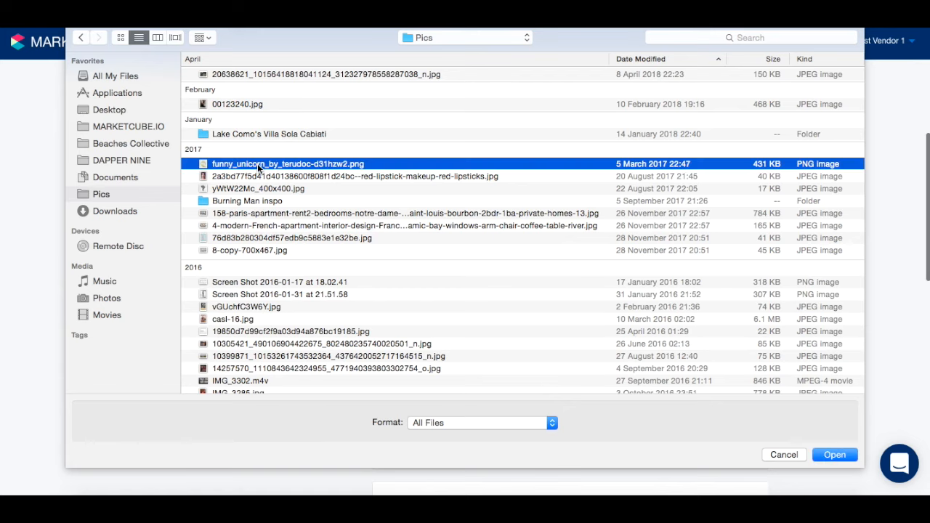
{"action": "double_click", "coordinate": [257, 164]}
{"action": "scroll", "coordinate": [355, 303], "scroll_direction": "down", "scroll_amount": 3}
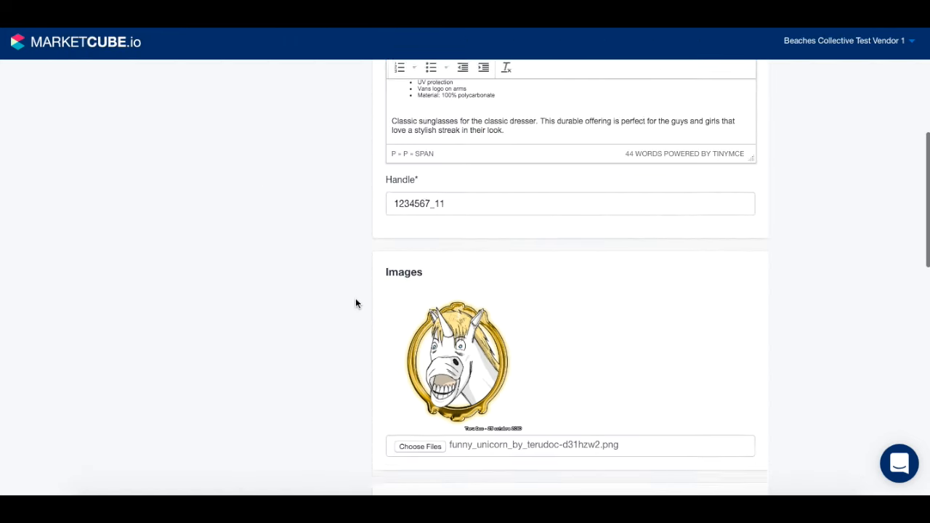
Step: Enter price 20, SKU 100, barcode 1234, and track inventory with quantity 1000
{"action": "scroll", "coordinate": [355, 303], "scroll_direction": "down", "scroll_amount": 2}
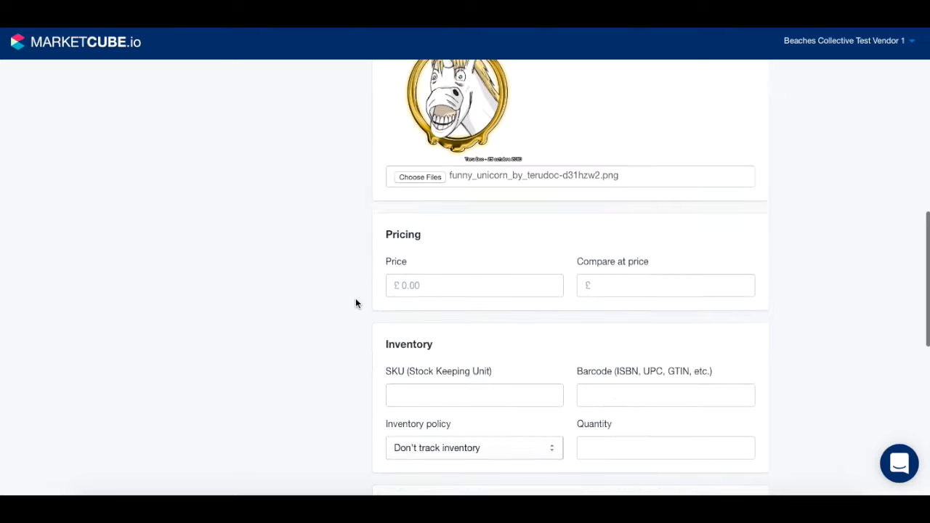
{"action": "left_click", "coordinate": [411, 269]}
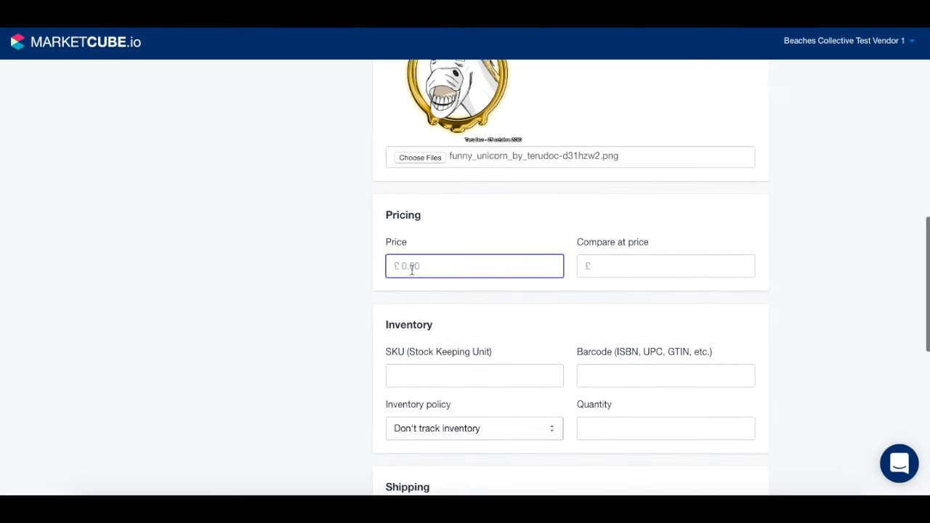
{"action": "type", "text": "20"}
{"action": "scroll", "coordinate": [411, 305], "scroll_direction": "down", "scroll_amount": 1}
{"action": "left_click", "coordinate": [414, 300]}
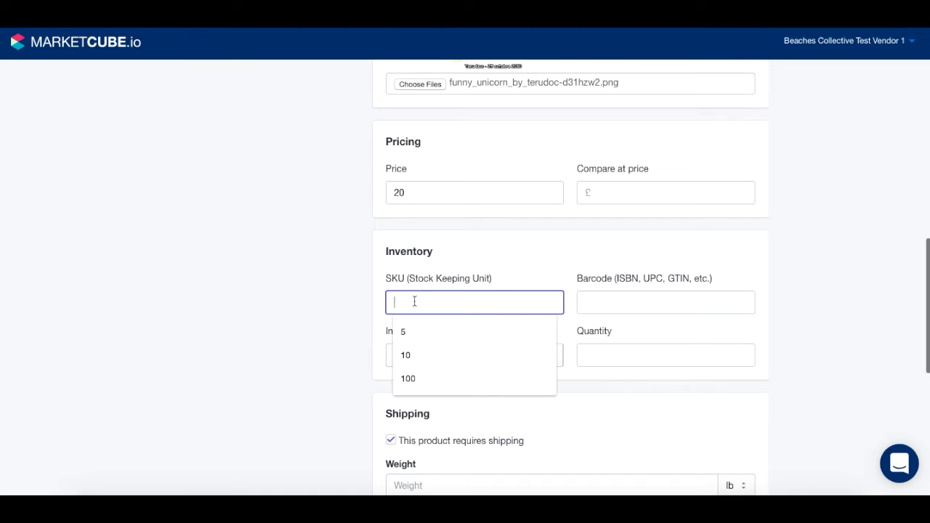
{"action": "type", "text": "100"}
{"action": "left_click", "coordinate": [618, 307]}
{"action": "type", "text": "12345"}
{"action": "key", "text": "BackSpace"}
{"action": "left_click", "coordinate": [515, 356]}
{"action": "left_click", "coordinate": [492, 365]}
{"action": "left_click", "coordinate": [604, 356]}
{"action": "type", "text": "1000"}
Step: Set the weight to 250 g and the product type to Onepiece
{"action": "scroll", "coordinate": [423, 316], "scroll_direction": "down", "scroll_amount": 4}
{"action": "left_click", "coordinate": [736, 242]}
{"action": "left_click", "coordinate": [731, 281]}
{"action": "left_click", "coordinate": [500, 243]}
{"action": "type", "text": "250"}
{"action": "scroll", "coordinate": [446, 276], "scroll_direction": "down", "scroll_amount": 2}
{"action": "left_click", "coordinate": [445, 258]}
{"action": "left_click", "coordinate": [446, 268]}
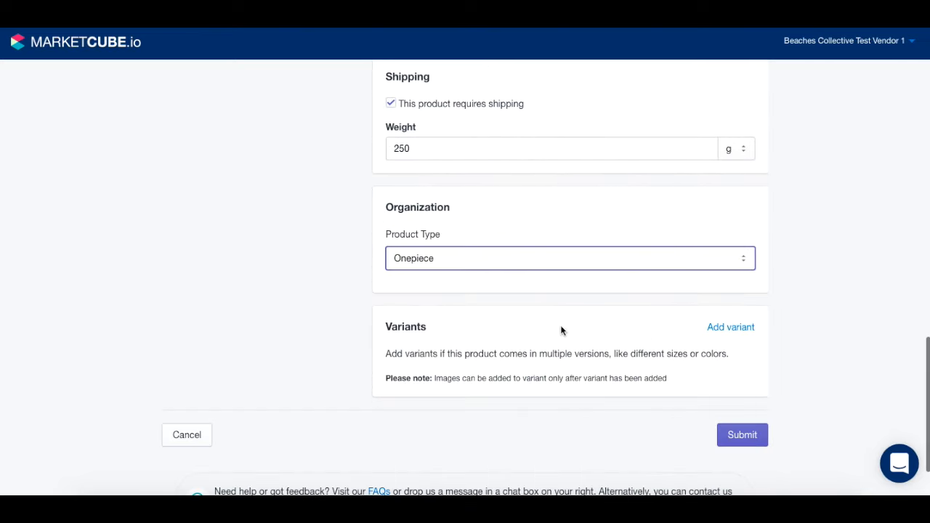
Step: Add Size variants Small, Medium and Large, plus a second option for Color
{"action": "scroll", "coordinate": [688, 350], "scroll_direction": "down", "scroll_amount": 2}
{"action": "left_click", "coordinate": [731, 247]}
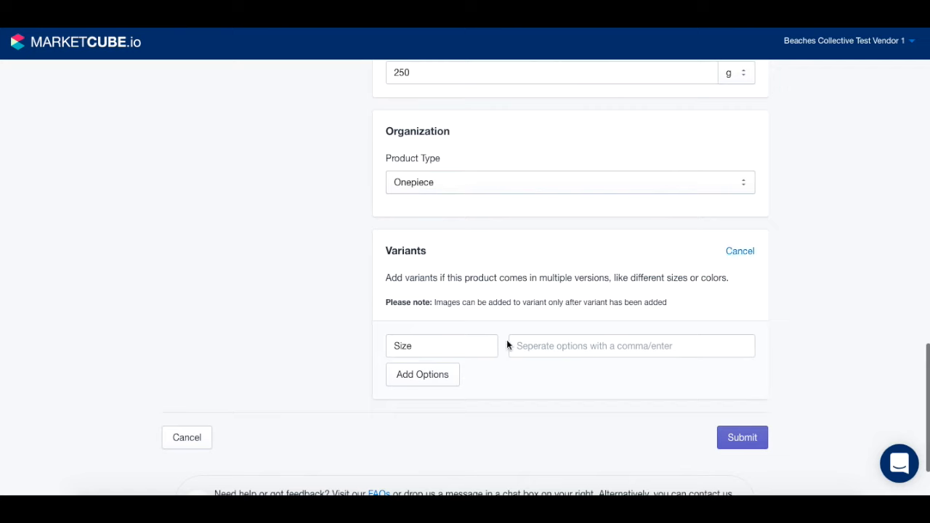
{"action": "scroll", "coordinate": [506, 338], "scroll_direction": "down", "scroll_amount": 1}
{"action": "left_click", "coordinate": [527, 304]}
{"action": "type", "text": "Sma"}
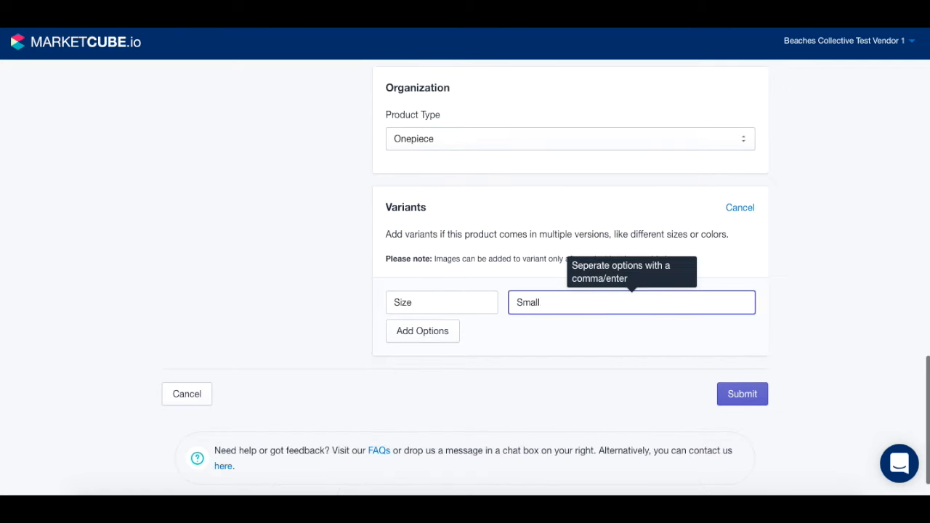
{"action": "type", "text": "ll"}
{"action": "key", "text": "Return"}
{"action": "type", "text": "Mediu"}
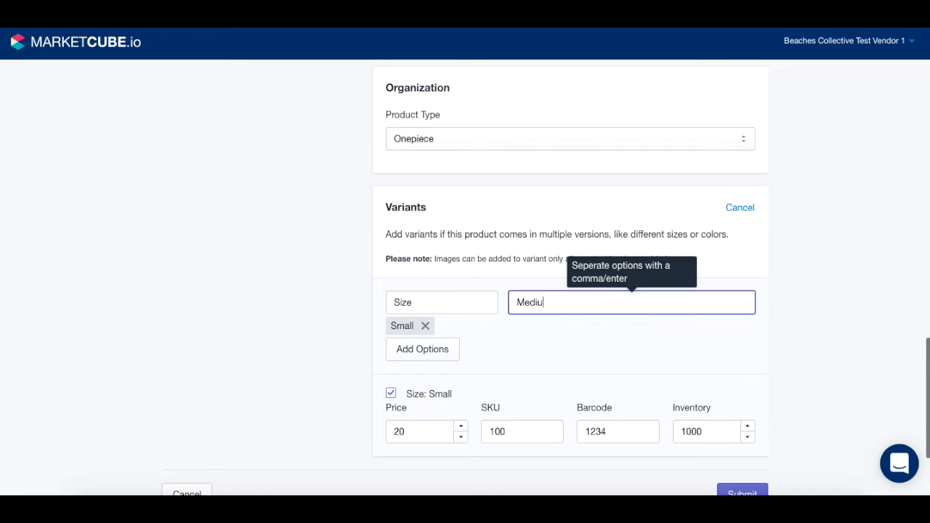
{"action": "type", "text": "m"}
{"action": "key", "text": "Return"}
{"action": "type", "text": "Large"}
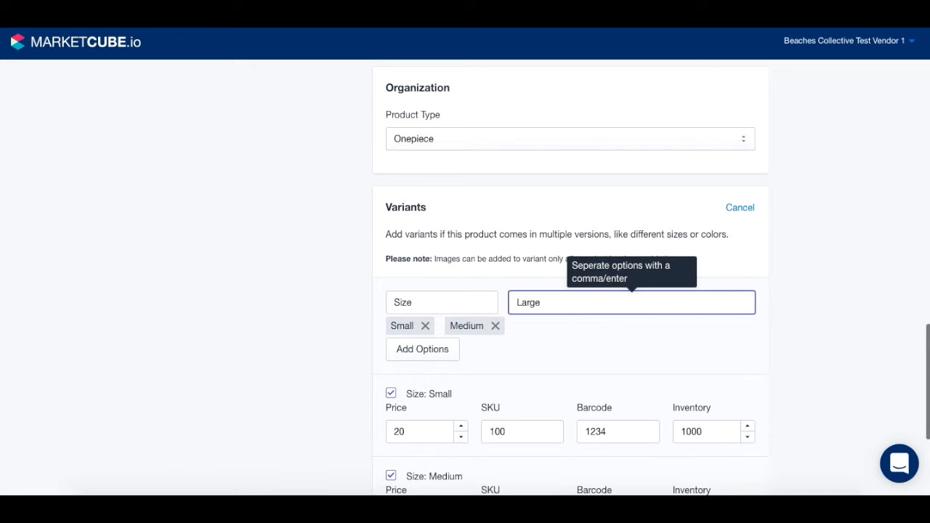
{"action": "key", "text": "Return"}
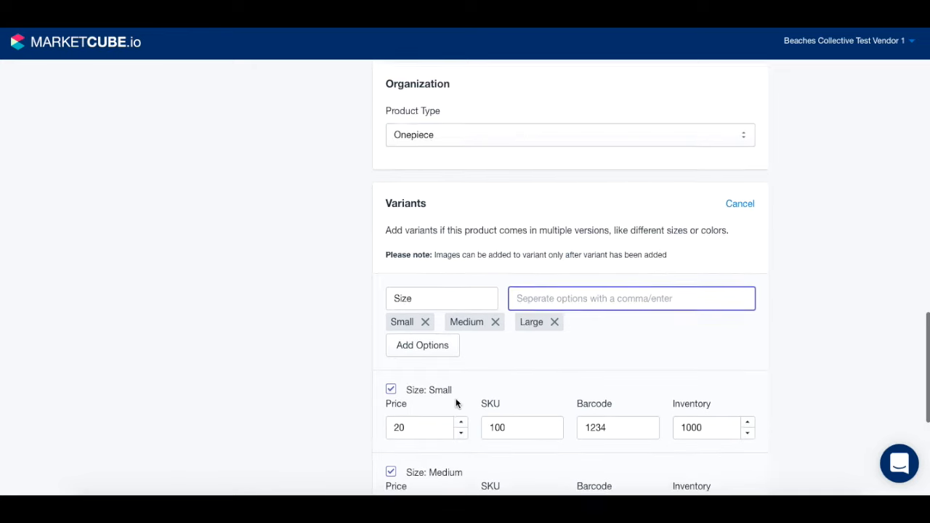
{"action": "scroll", "coordinate": [430, 315], "scroll_direction": "down", "scroll_amount": 1}
{"action": "left_click", "coordinate": [428, 308]}
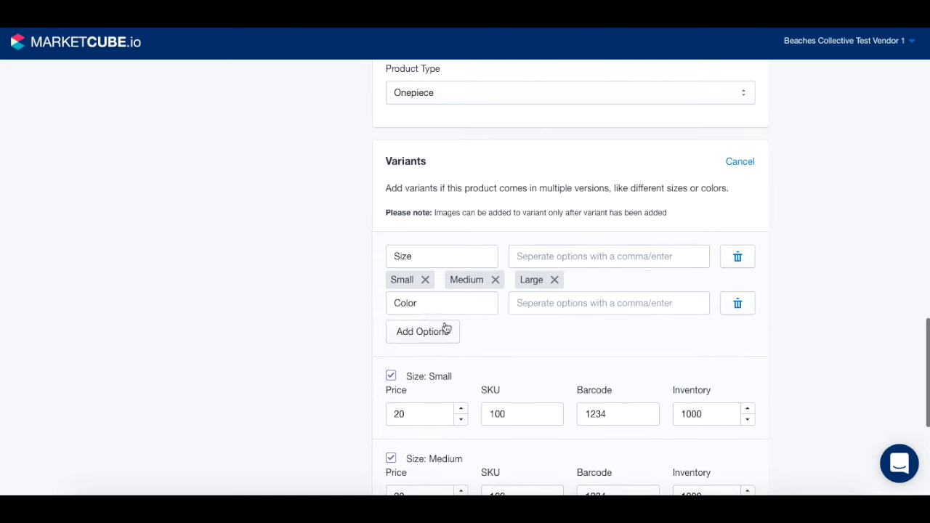
Step: Add Black and White as colour options
{"action": "left_click", "coordinate": [528, 312]}
{"action": "type", "text": "Black"}
{"action": "key", "text": "Return"}
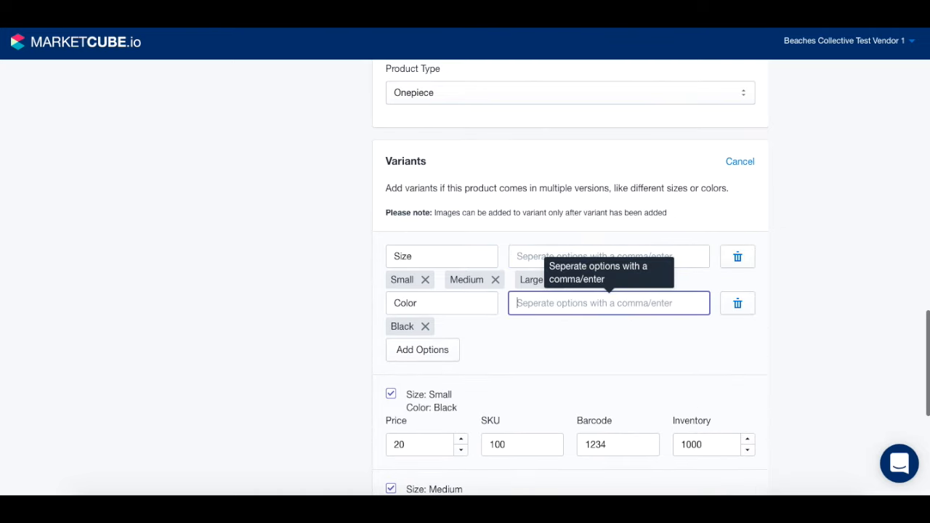
{"action": "type", "text": "White"}
{"action": "key", "text": "Return"}
Step: Delete the Size option row and remove the White and Black colour chips
{"action": "scroll", "coordinate": [531, 370], "scroll_direction": "down", "scroll_amount": 2}
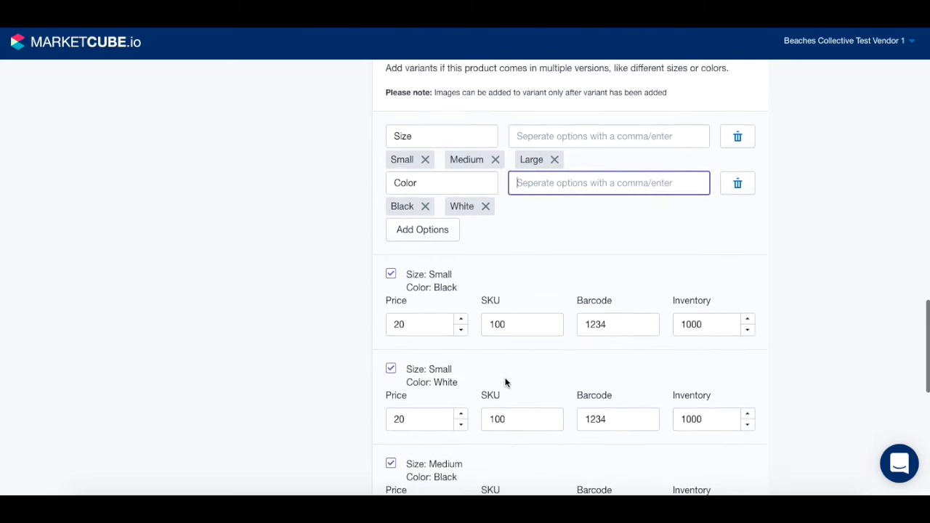
{"action": "scroll", "coordinate": [561, 373], "scroll_direction": "down", "scroll_amount": 1}
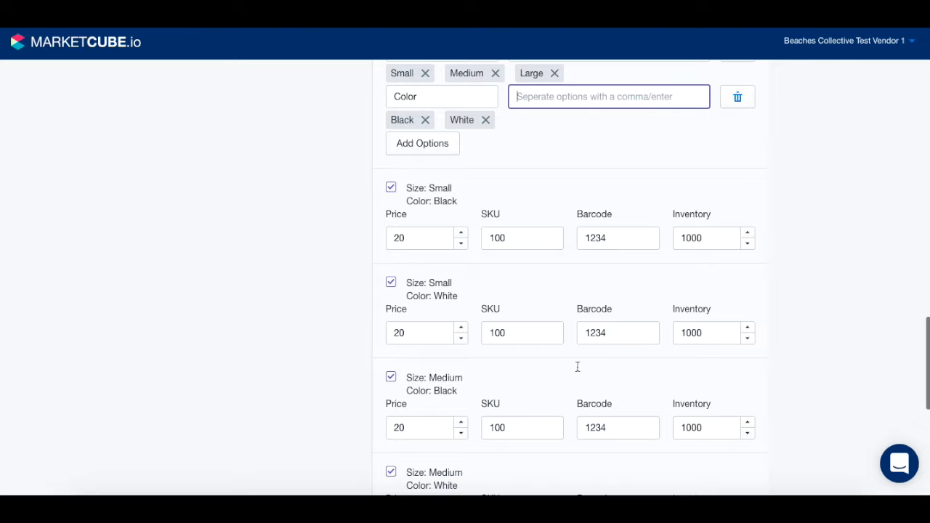
{"action": "scroll", "coordinate": [530, 371], "scroll_direction": "down", "scroll_amount": 3}
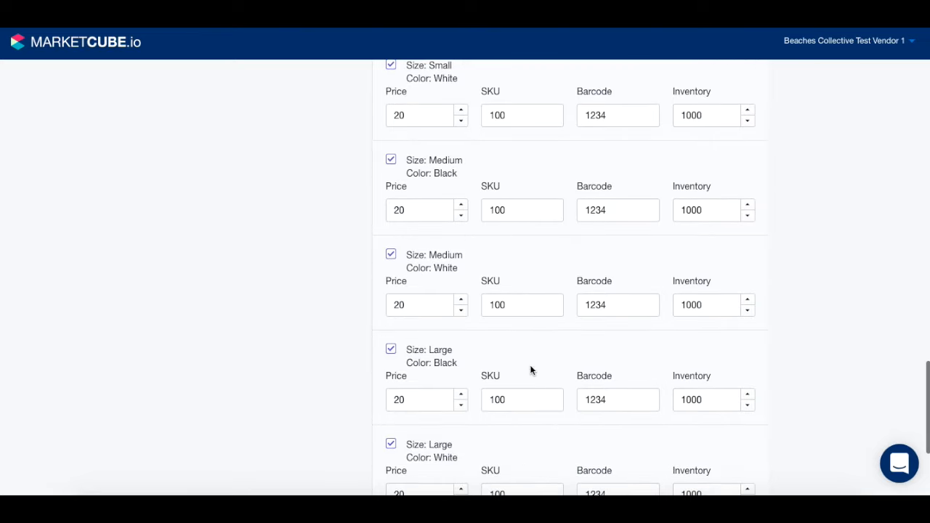
{"action": "scroll", "coordinate": [479, 262], "scroll_direction": "down", "scroll_amount": 3}
{"action": "scroll", "coordinate": [478, 262], "scroll_direction": "up", "scroll_amount": 8}
{"action": "scroll", "coordinate": [478, 257], "scroll_direction": "up", "scroll_amount": 1}
{"action": "left_click", "coordinate": [737, 254]}
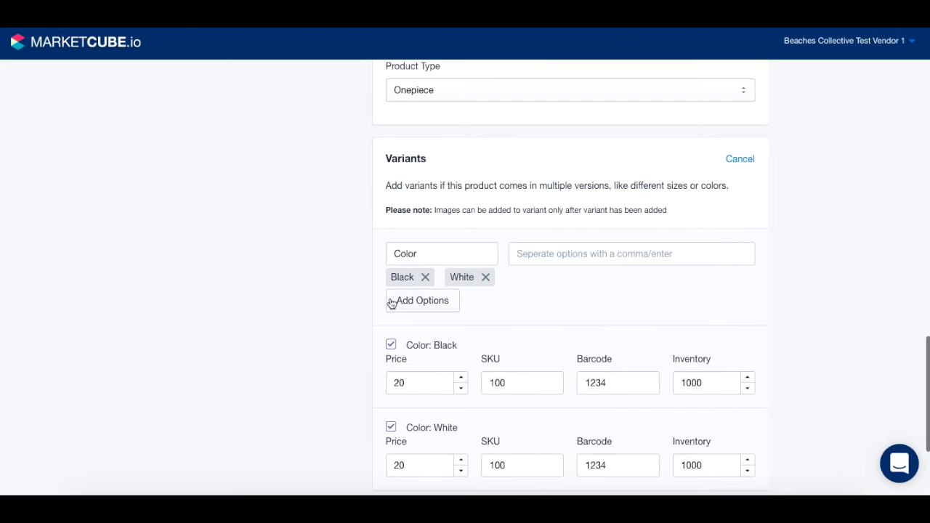
{"action": "left_click", "coordinate": [485, 277]}
{"action": "left_click", "coordinate": [425, 277]}
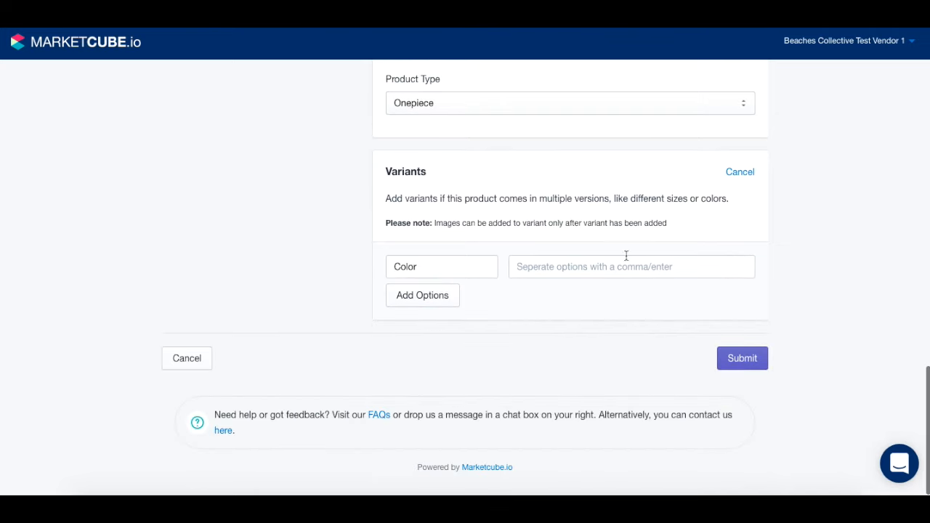
Step: Submit the new sunglasses product with no variants
{"action": "scroll", "coordinate": [684, 254], "scroll_direction": "up", "scroll_amount": 10}
{"action": "scroll", "coordinate": [685, 252], "scroll_direction": "up", "scroll_amount": 5}
{"action": "scroll", "coordinate": [684, 251], "scroll_direction": "down", "scroll_amount": 20}
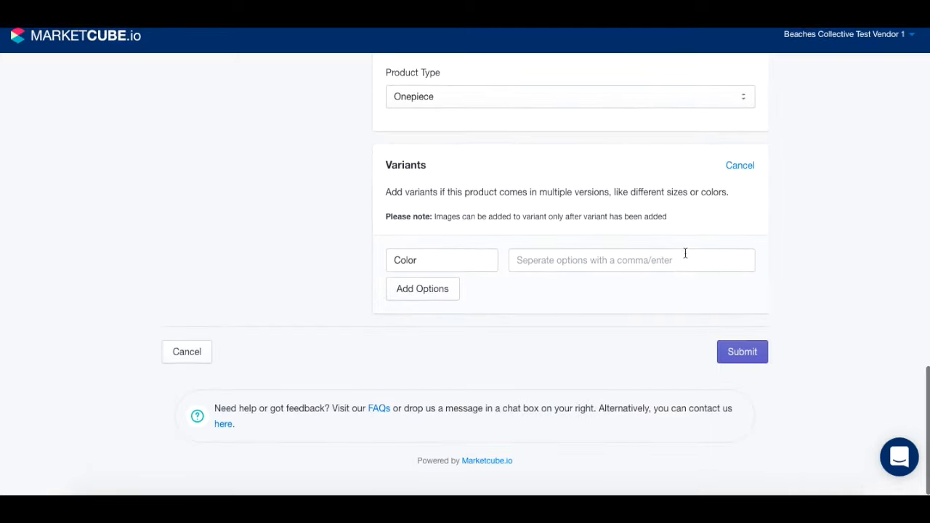
{"action": "left_click", "coordinate": [753, 357]}
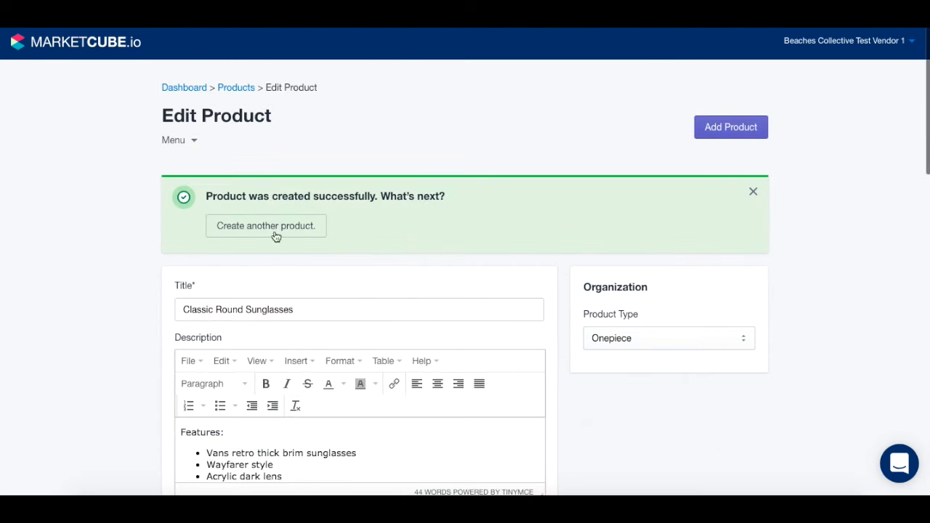
Step: Scroll through the saved Classic Round Sunglasses page to check its image, £20 price and 250 g weight
{"action": "scroll", "coordinate": [310, 326], "scroll_direction": "down", "scroll_amount": 3}
{"action": "scroll", "coordinate": [309, 327], "scroll_direction": "down", "scroll_amount": 10}
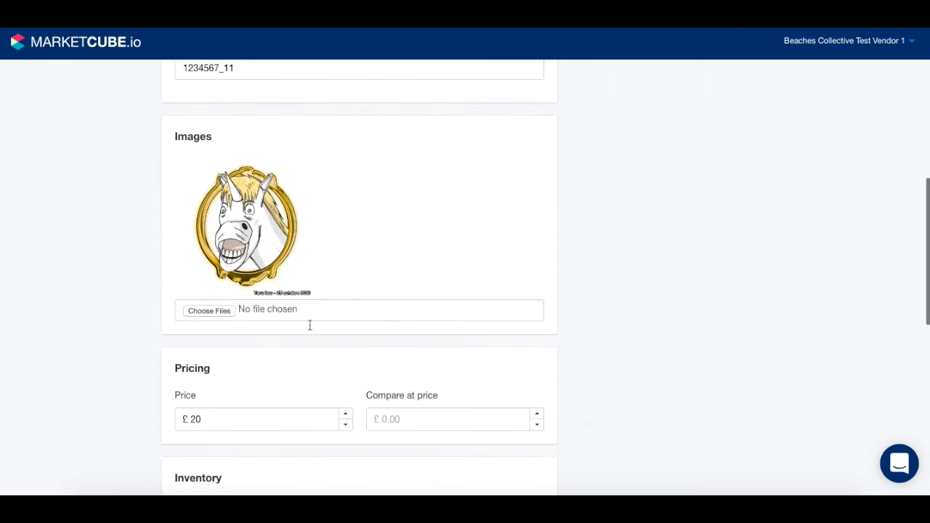
{"action": "scroll", "coordinate": [310, 329], "scroll_direction": "down", "scroll_amount": 2}
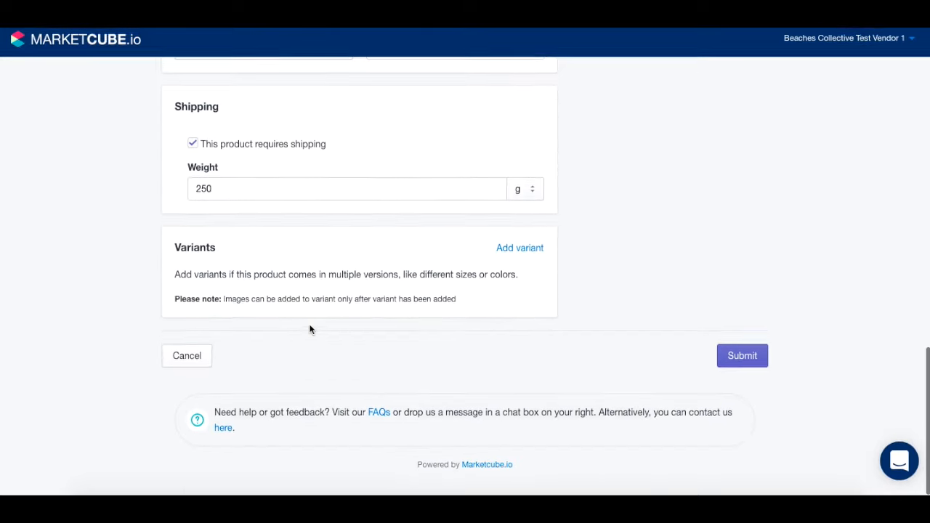
{"action": "scroll", "coordinate": [310, 329], "scroll_direction": "up", "scroll_amount": 15}
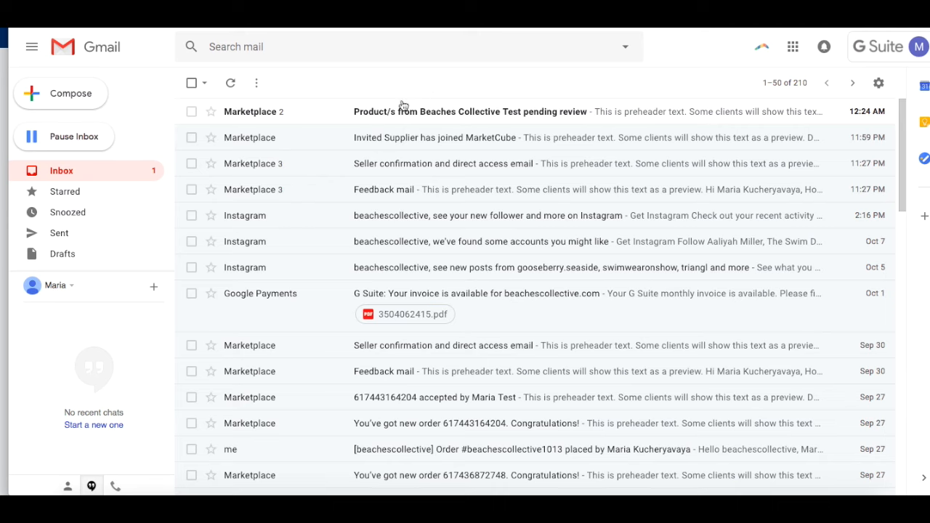
Step: Open the 'Product/s from Beaches Collective Test pending review' email and follow its Review Product button
{"action": "left_click", "coordinate": [358, 111]}
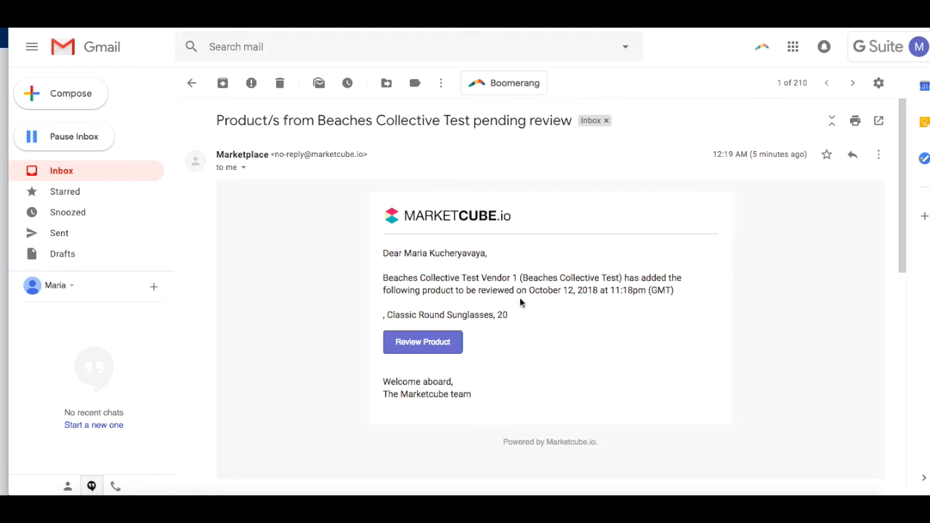
{"action": "left_click", "coordinate": [416, 342]}
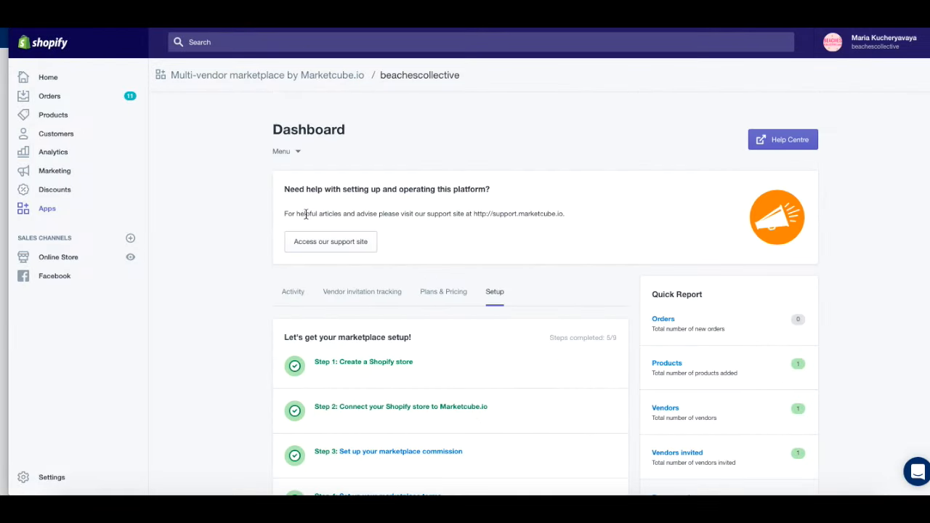
Step: Scroll the Setup checklist and view the marketplace's Activity tab
{"action": "scroll", "coordinate": [325, 308], "scroll_direction": "down", "scroll_amount": 4}
{"action": "scroll", "coordinate": [325, 308], "scroll_direction": "down", "scroll_amount": 1}
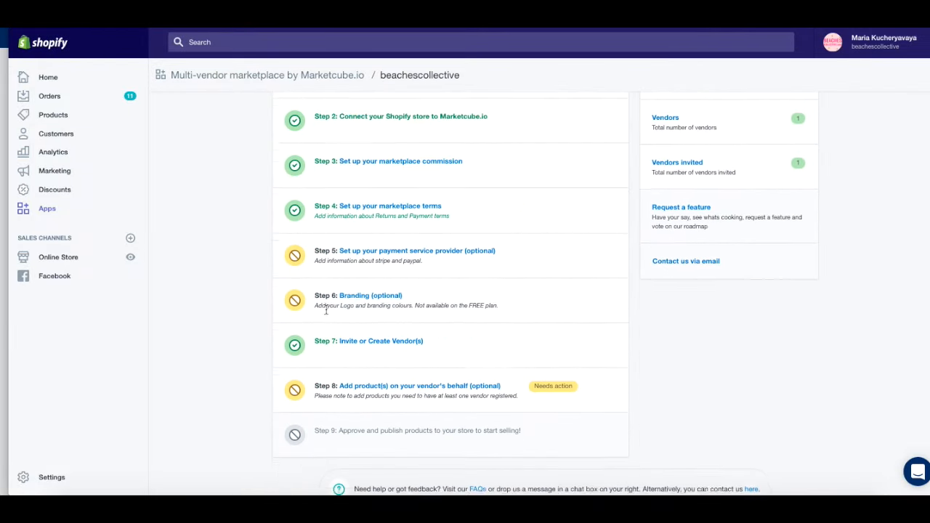
{"action": "scroll", "coordinate": [325, 308], "scroll_direction": "up", "scroll_amount": 3}
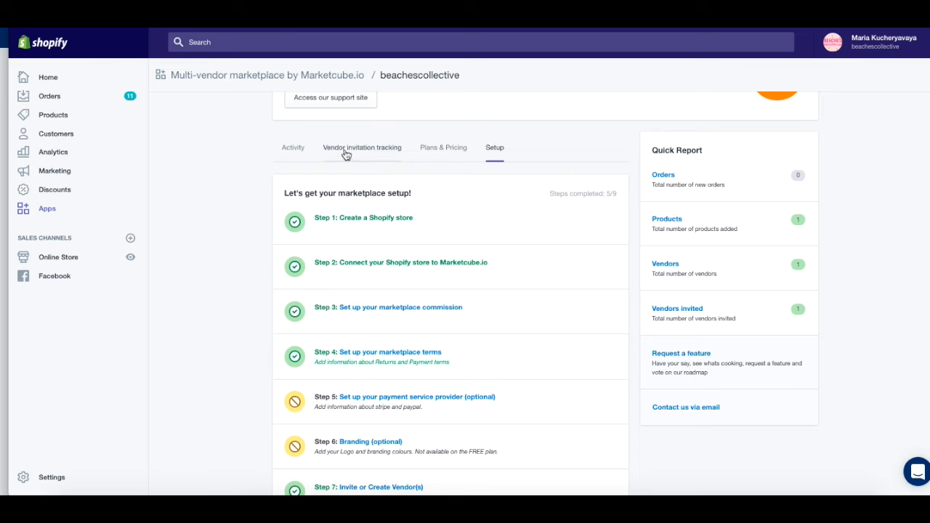
{"action": "scroll", "coordinate": [295, 166], "scroll_direction": "up", "scroll_amount": 3}
{"action": "left_click", "coordinate": [293, 245]}
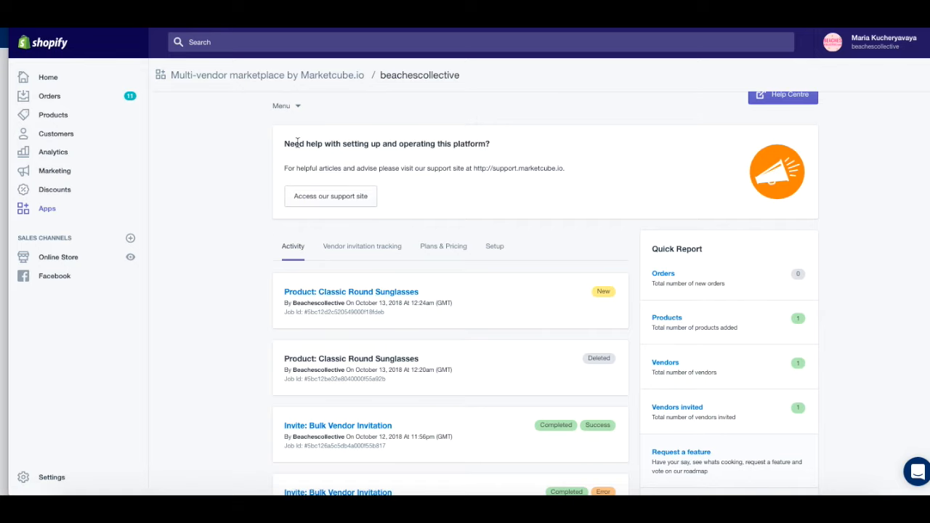
Step: Go to Menu > Products to see Classic Round Sunglasses listed as New
{"action": "left_click", "coordinate": [283, 108]}
{"action": "left_click", "coordinate": [288, 183]}
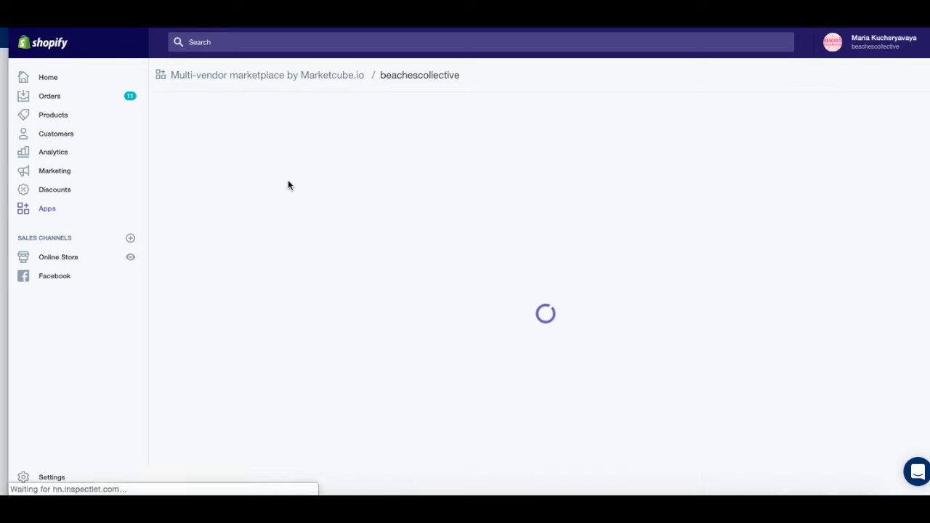
{"action": "scroll", "coordinate": [273, 335], "scroll_direction": "down", "scroll_amount": 1}
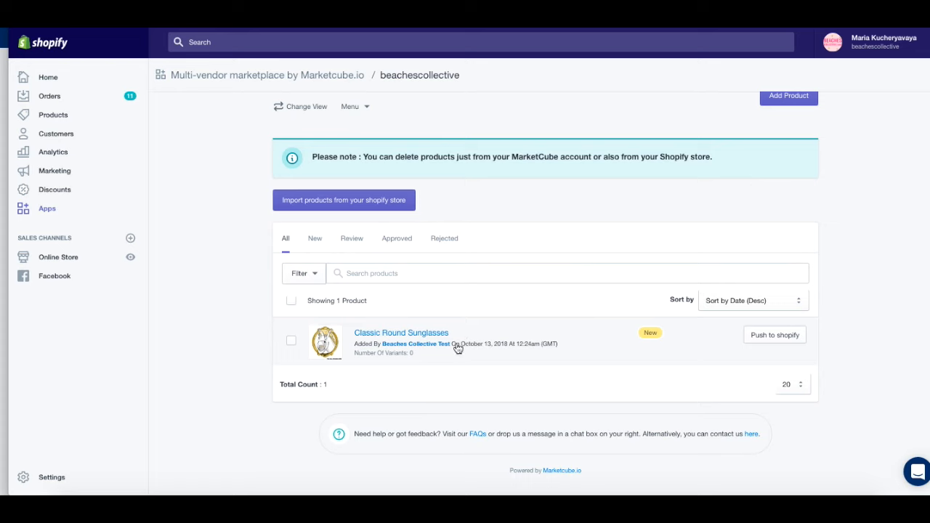
{"action": "left_click", "coordinate": [397, 334]}
{"action": "scroll", "coordinate": [397, 332], "scroll_direction": "down", "scroll_amount": 3}
{"action": "scroll", "coordinate": [639, 428], "scroll_direction": "down", "scroll_amount": 2}
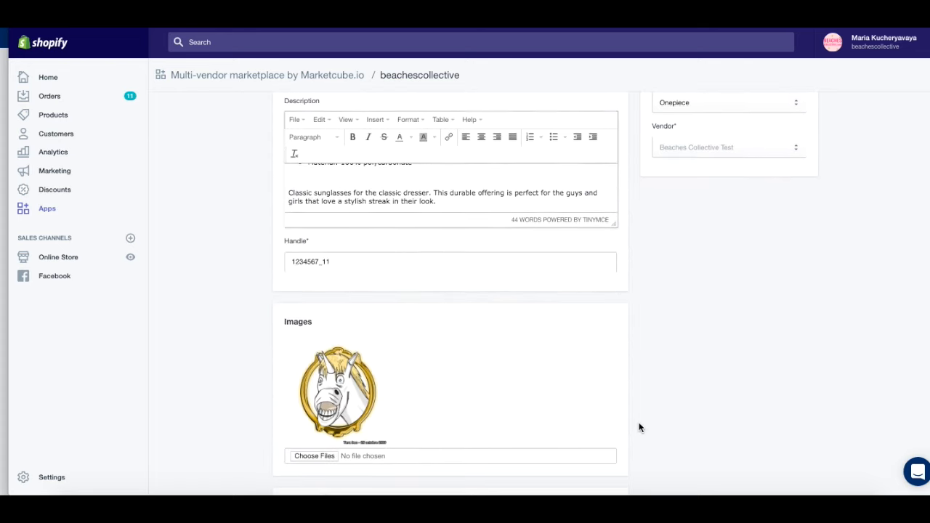
{"action": "scroll", "coordinate": [638, 428], "scroll_direction": "down", "scroll_amount": 7}
{"action": "scroll", "coordinate": [639, 427], "scroll_direction": "down", "scroll_amount": 3}
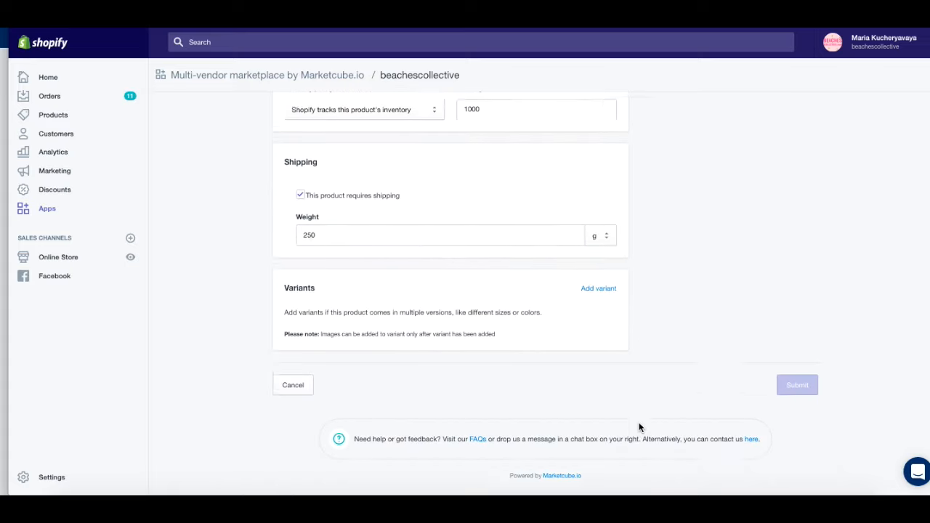
{"action": "left_click", "coordinate": [291, 380]}
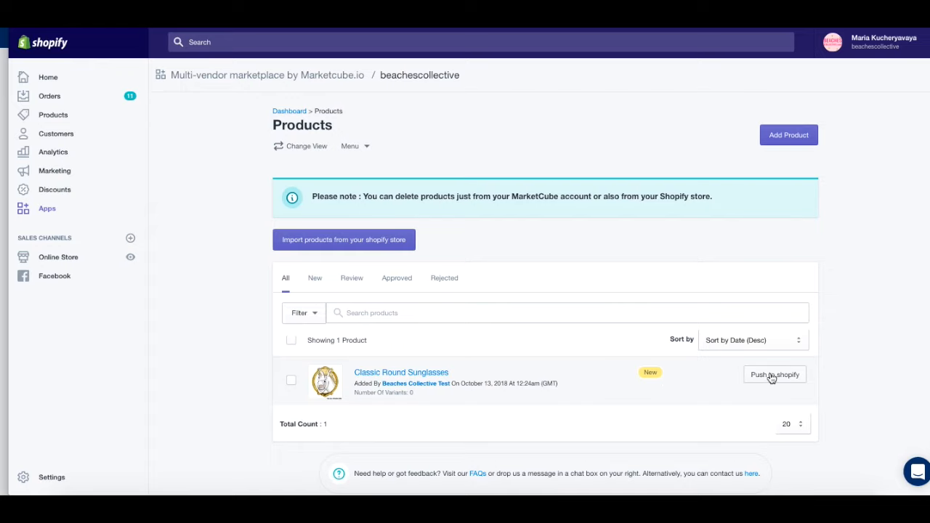
Step: Push the Classic Round Sunglasses row to Shopify and wait until it shows Approved
{"action": "left_click", "coordinate": [772, 376]}
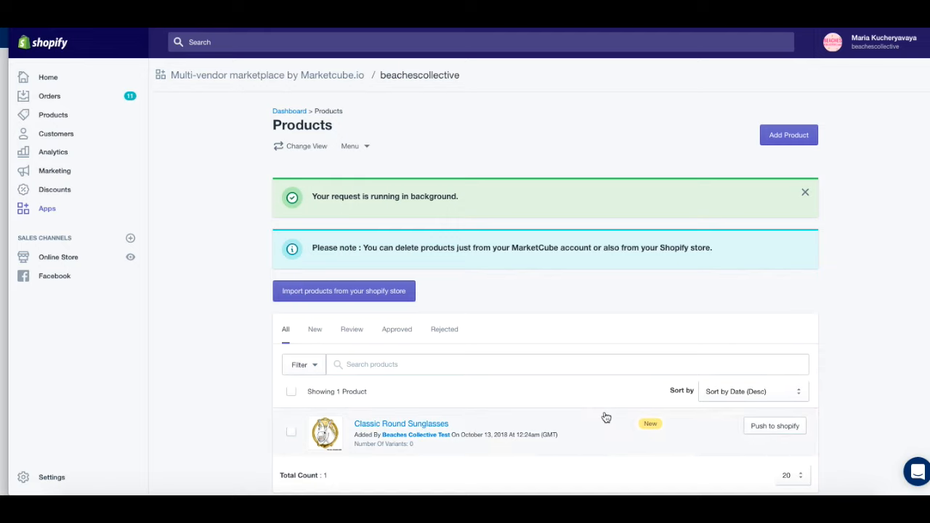
{"action": "scroll", "coordinate": [606, 418], "scroll_direction": "down", "scroll_amount": 1}
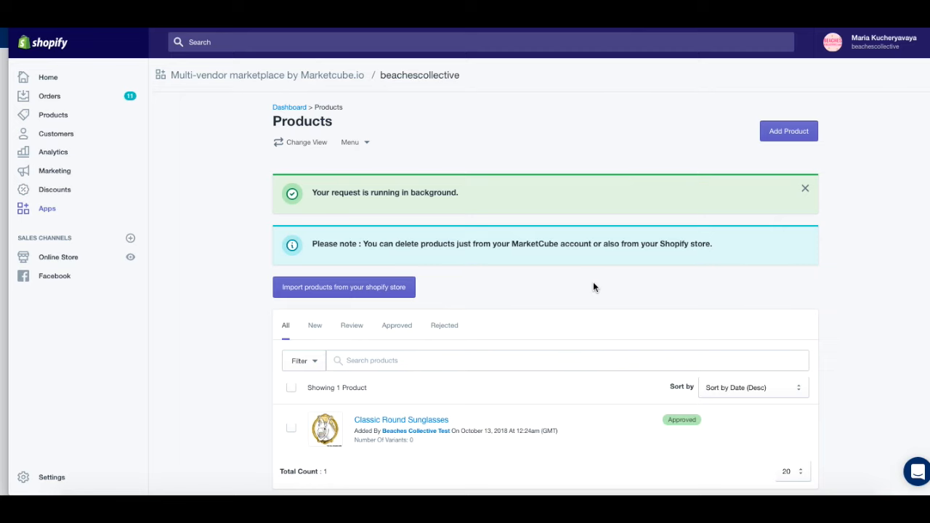
{"action": "scroll", "coordinate": [606, 377], "scroll_direction": "down", "scroll_amount": 1}
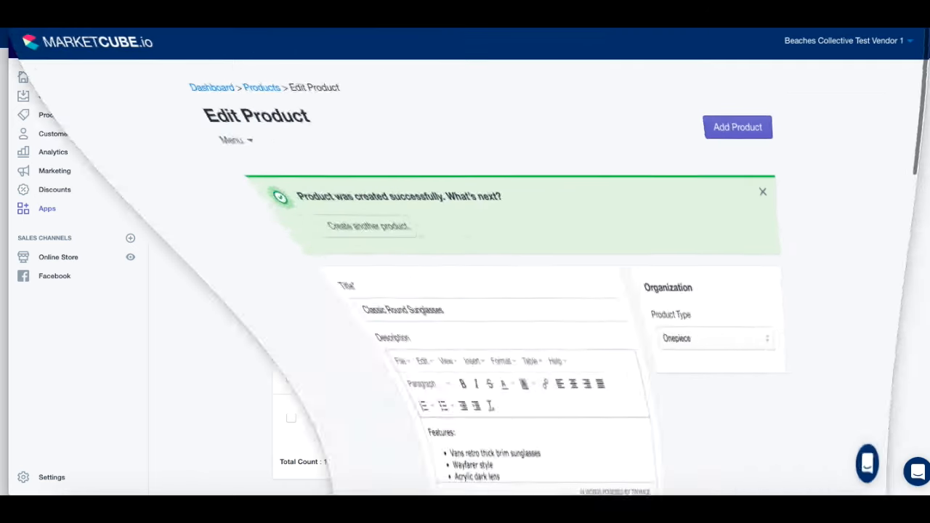
Step: Go to Menu > Products in the vendor portal to see Classic Round Sunglasses marked Approved
{"action": "left_click", "coordinate": [191, 142]}
{"action": "left_click", "coordinate": [184, 199]}
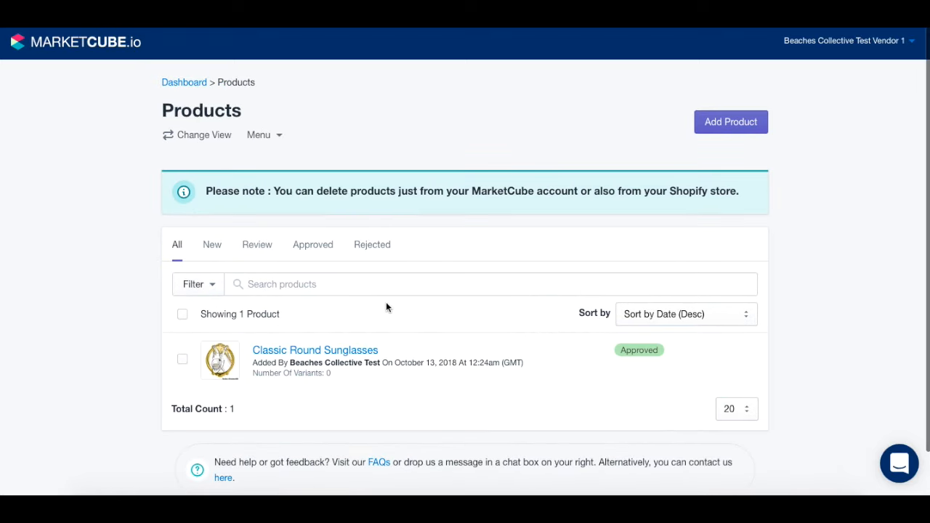
{"action": "scroll", "coordinate": [386, 305], "scroll_direction": "down", "scroll_amount": 1}
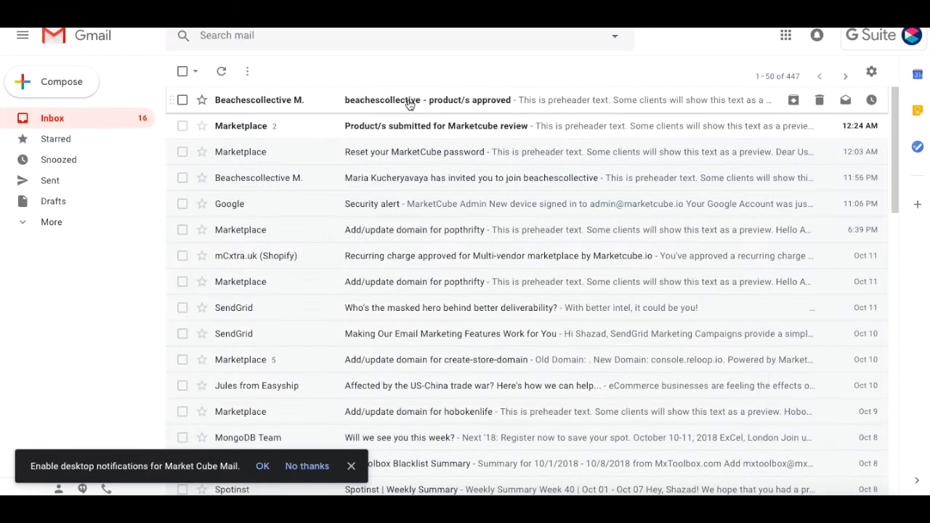
Step: Read the 'beachescollective - product/s approved' email and close the desktop-notifications toast
{"action": "left_click", "coordinate": [410, 102]}
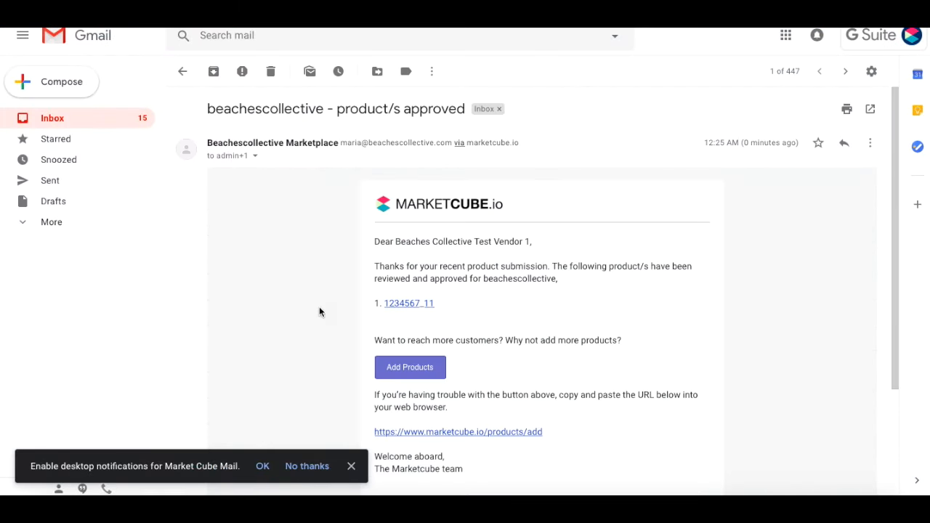
{"action": "scroll", "coordinate": [324, 313], "scroll_direction": "down", "scroll_amount": 1}
{"action": "left_click", "coordinate": [355, 470]}
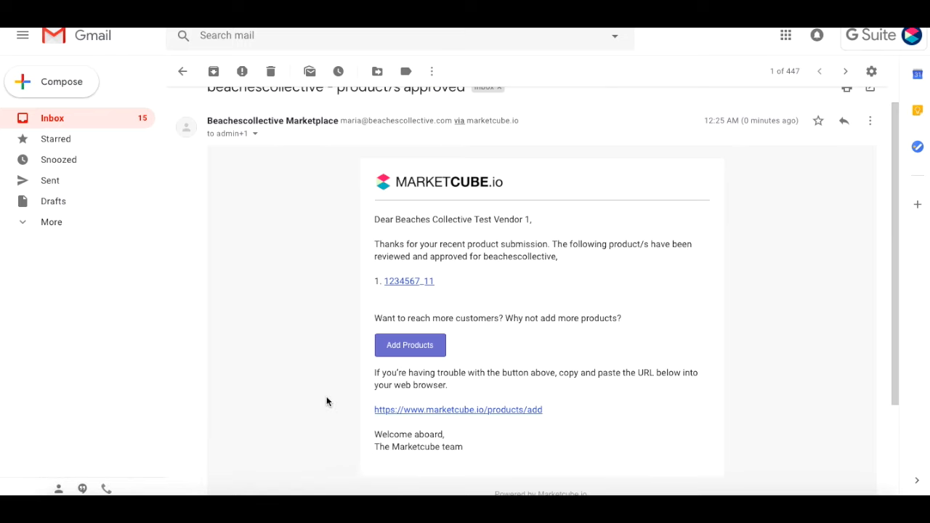
{"action": "scroll", "coordinate": [326, 396], "scroll_direction": "down", "scroll_amount": 1}
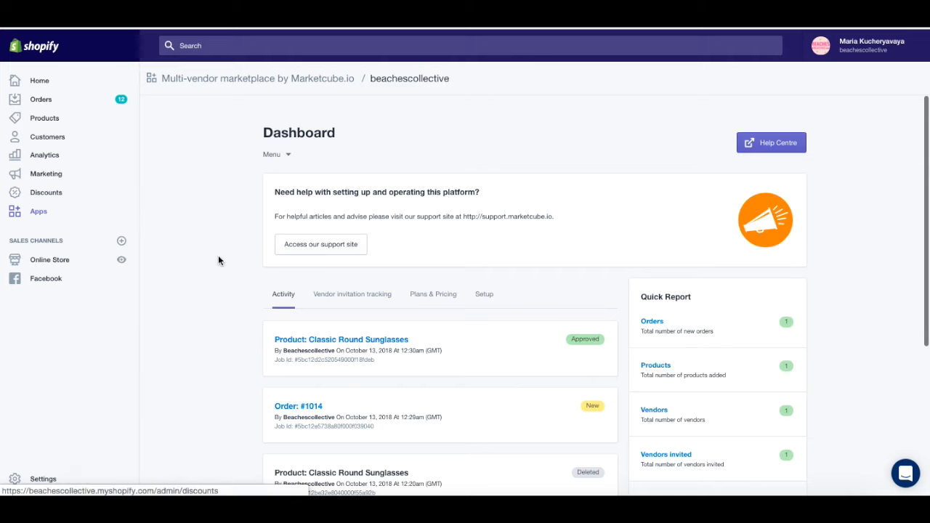
{"action": "scroll", "coordinate": [218, 255], "scroll_direction": "down", "scroll_amount": 1}
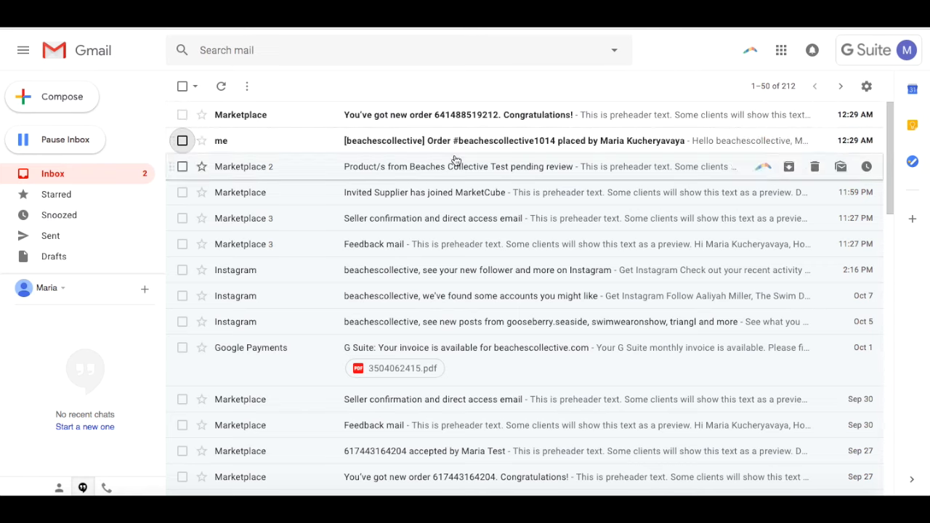
{"action": "left_click", "coordinate": [470, 140]}
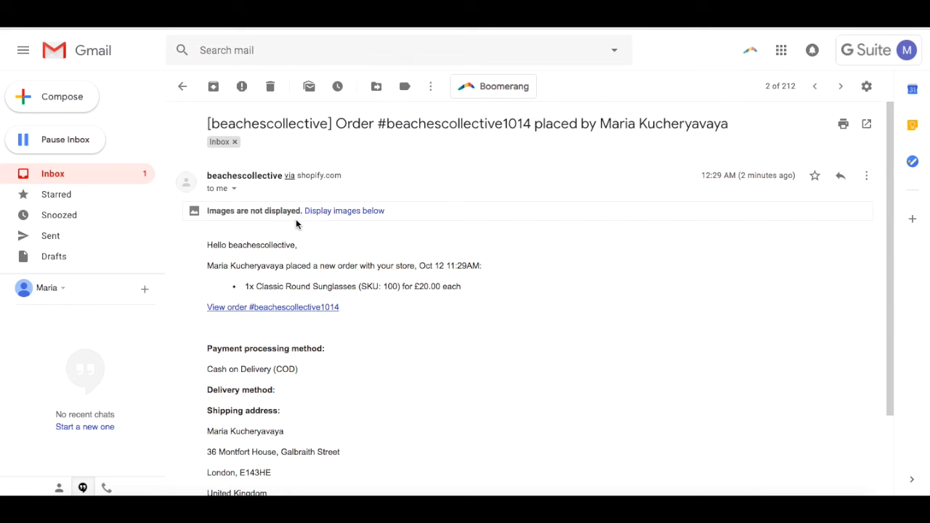
{"action": "left_click", "coordinate": [234, 189]}
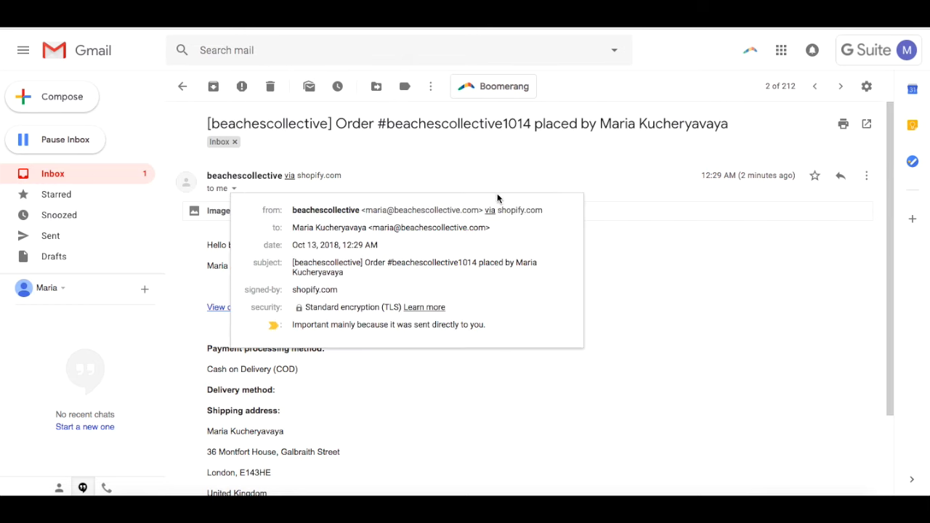
{"action": "left_click", "coordinate": [631, 244]}
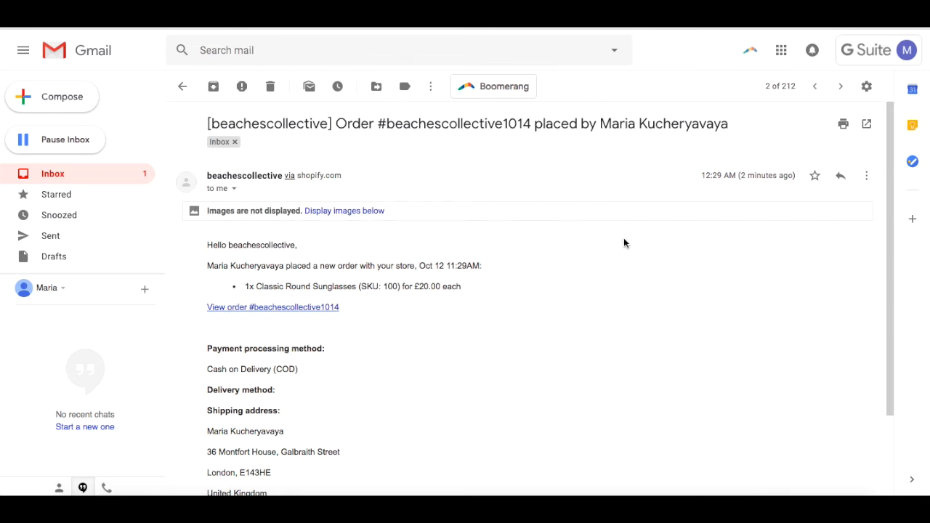
{"action": "scroll", "coordinate": [444, 179], "scroll_direction": "down", "scroll_amount": 1}
{"action": "scroll", "coordinate": [444, 179], "scroll_direction": "left", "scroll_amount": 5}
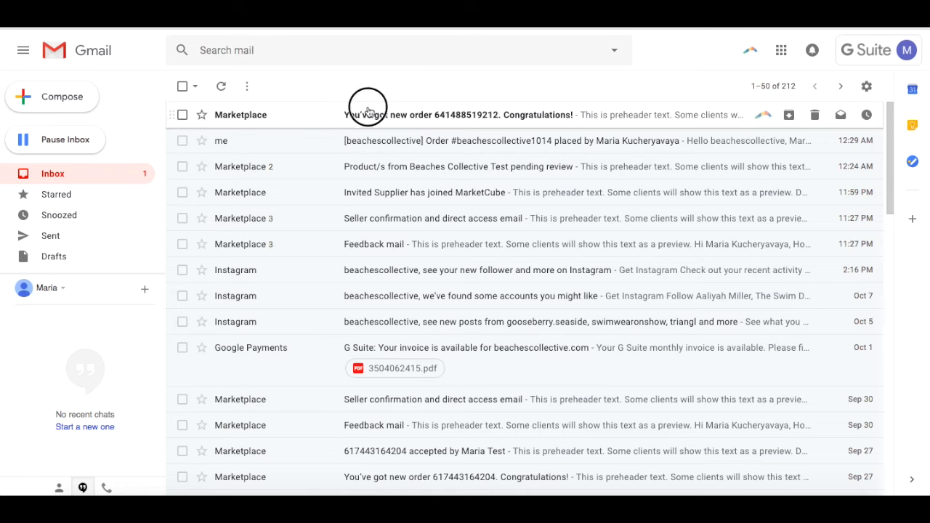
{"action": "left_click", "coordinate": [367, 114]}
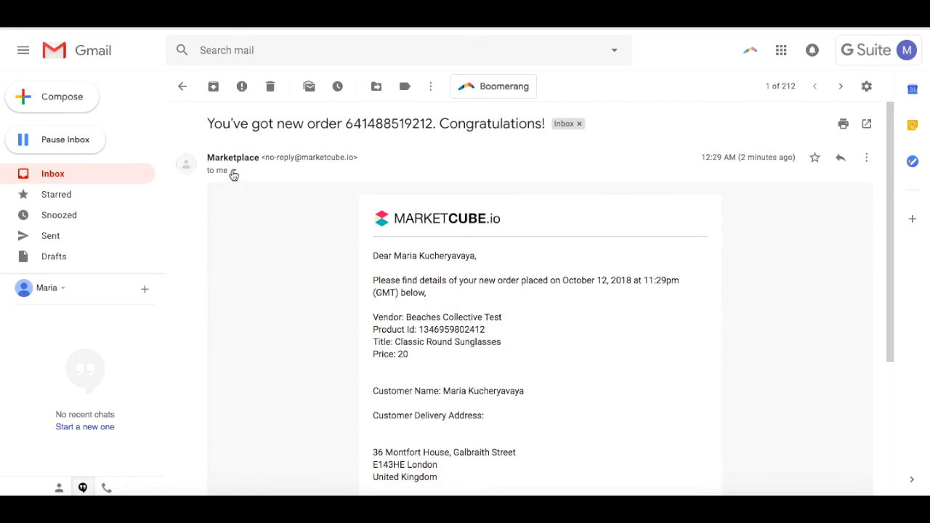
{"action": "left_click", "coordinate": [234, 171]}
{"action": "left_click", "coordinate": [304, 171]}
{"action": "scroll", "coordinate": [430, 235], "scroll_direction": "down", "scroll_amount": 3}
{"action": "scroll", "coordinate": [451, 290], "scroll_direction": "up", "scroll_amount": 1}
{"action": "scroll", "coordinate": [468, 336], "scroll_direction": "up", "scroll_amount": 3}
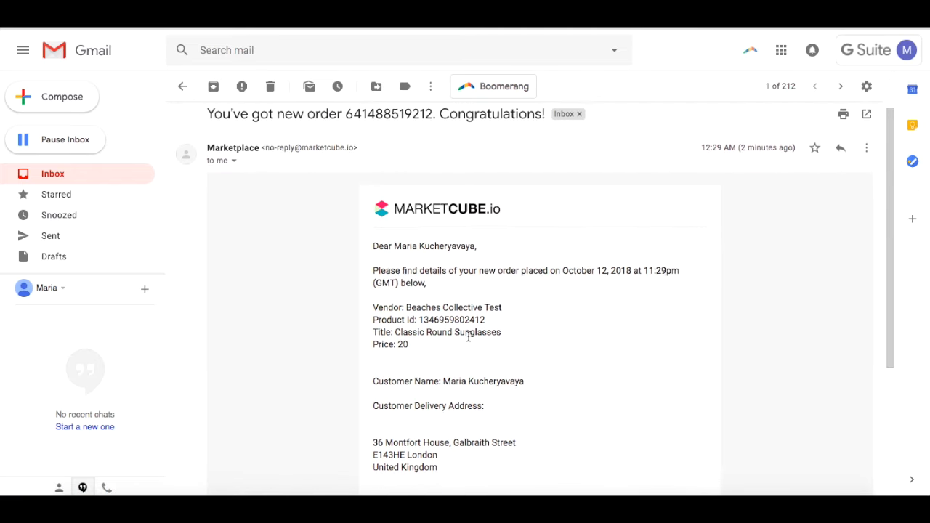
{"action": "key", "text": "u"}
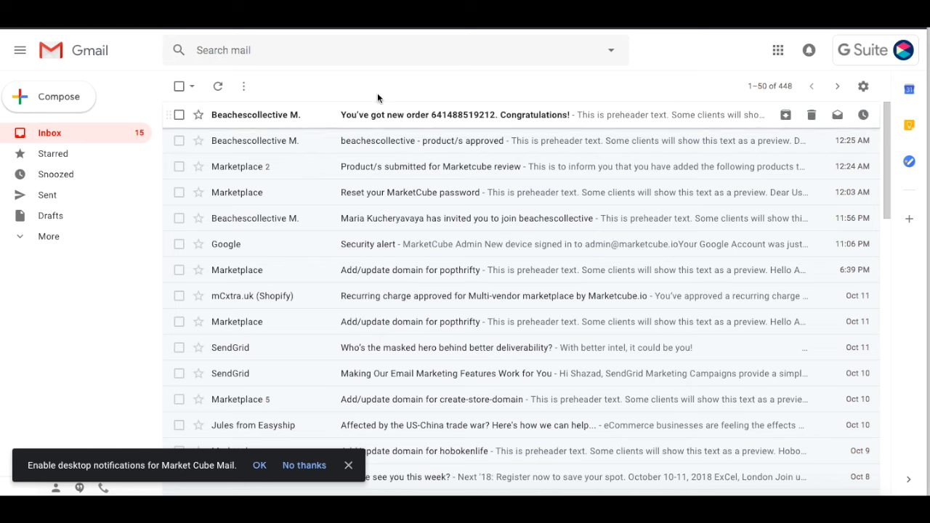
Step: Open the top 'You've got new order' email and scroll through its fulfilment instructions
{"action": "left_click", "coordinate": [392, 121]}
{"action": "scroll", "coordinate": [420, 259], "scroll_direction": "down", "scroll_amount": 1}
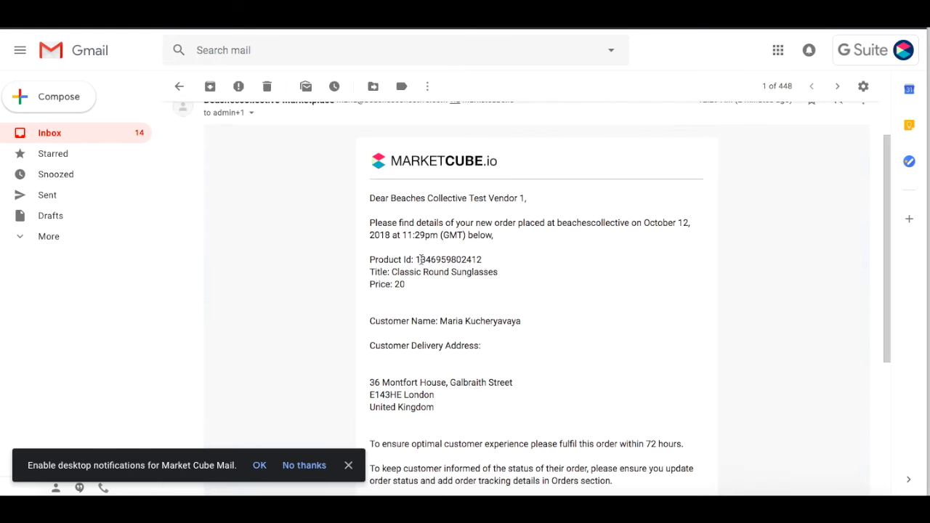
{"action": "scroll", "coordinate": [467, 263], "scroll_direction": "down", "scroll_amount": 1}
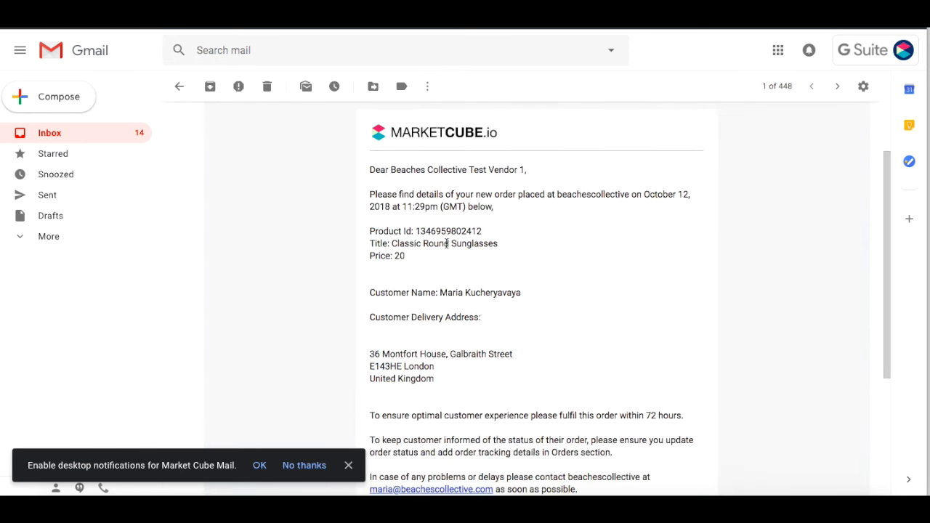
{"action": "scroll", "coordinate": [442, 317], "scroll_direction": "down", "scroll_amount": 1}
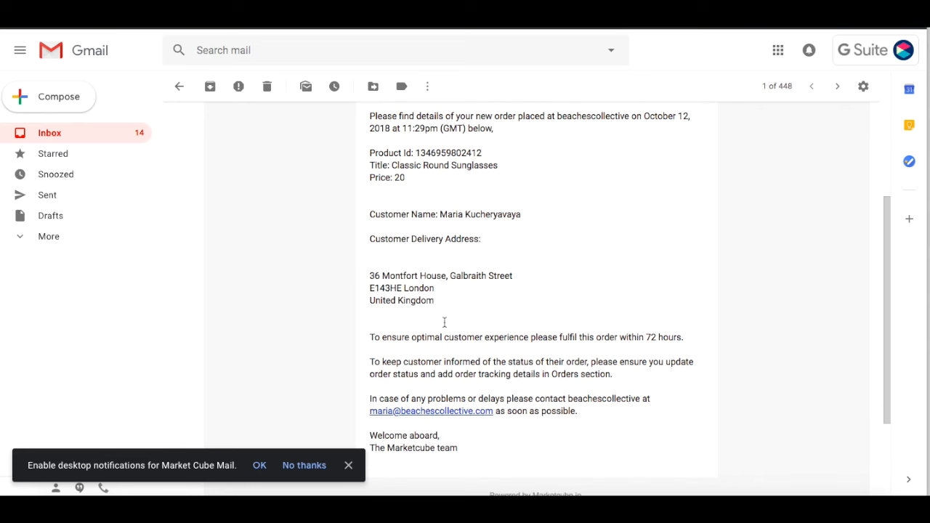
{"action": "scroll", "coordinate": [480, 364], "scroll_direction": "up", "scroll_amount": 2}
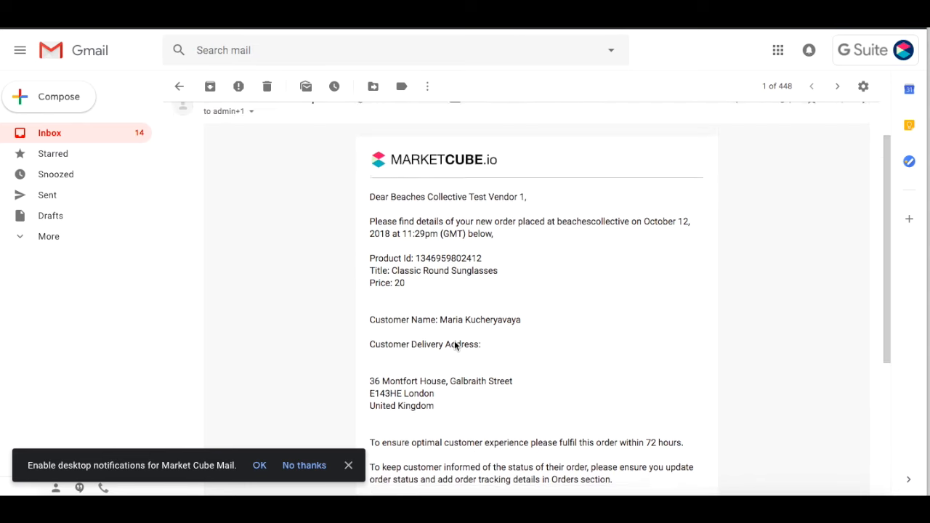
{"action": "scroll", "coordinate": [457, 346], "scroll_direction": "down", "scroll_amount": 4}
{"action": "scroll", "coordinate": [448, 335], "scroll_direction": "up", "scroll_amount": 5}
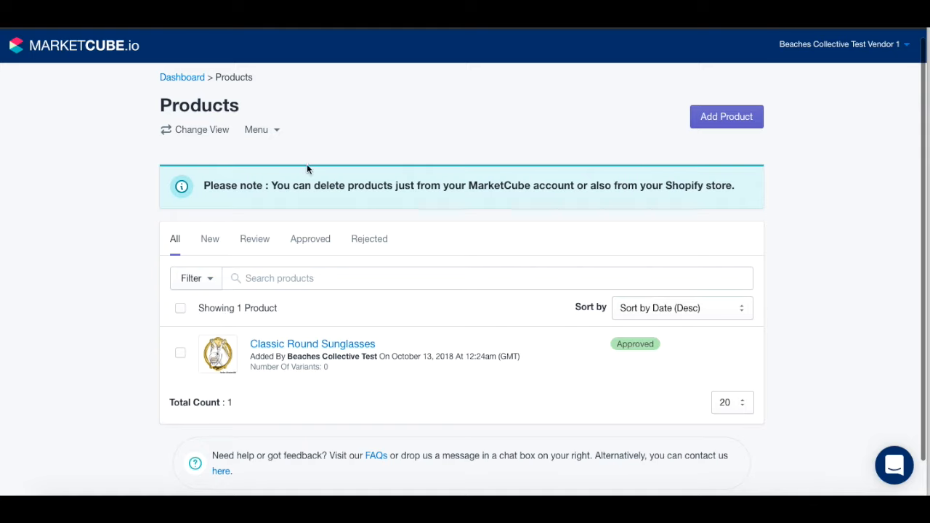
Step: From the vendor dashboard, open Order #1014 and accept its Classic Round Sunglasses line
{"action": "left_click", "coordinate": [265, 130]}
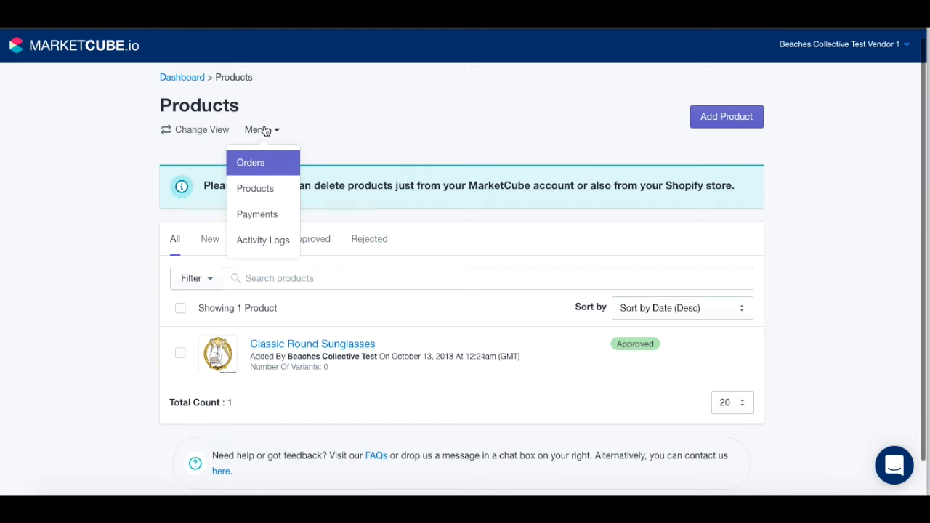
{"action": "left_click", "coordinate": [187, 79]}
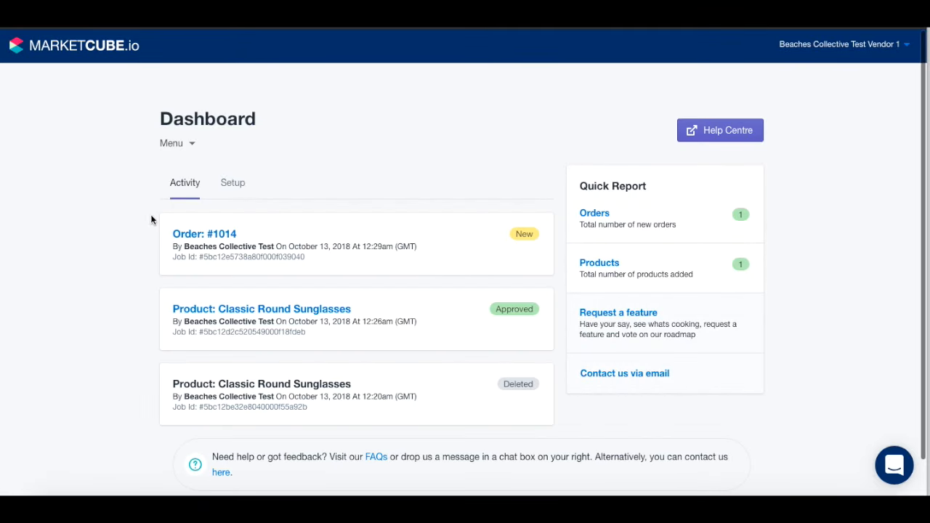
{"action": "left_click", "coordinate": [231, 235]}
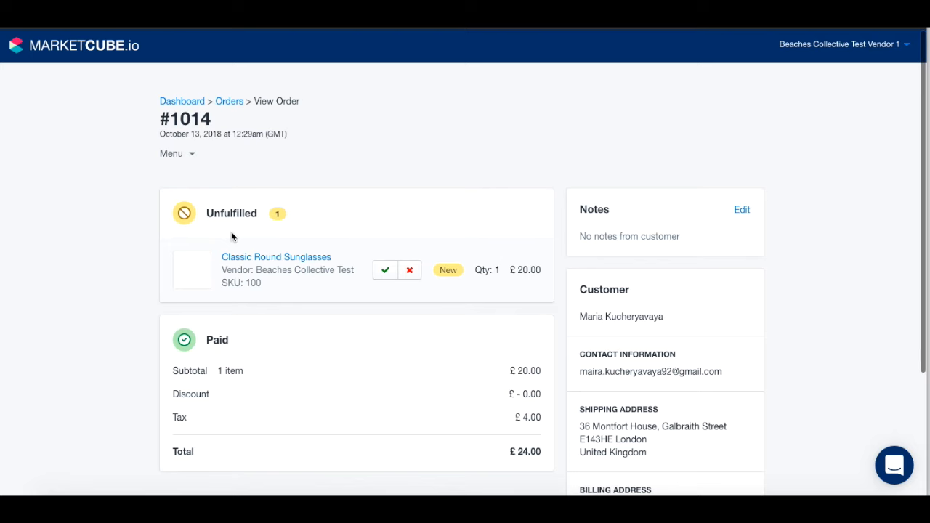
{"action": "scroll", "coordinate": [349, 374], "scroll_direction": "down", "scroll_amount": 1}
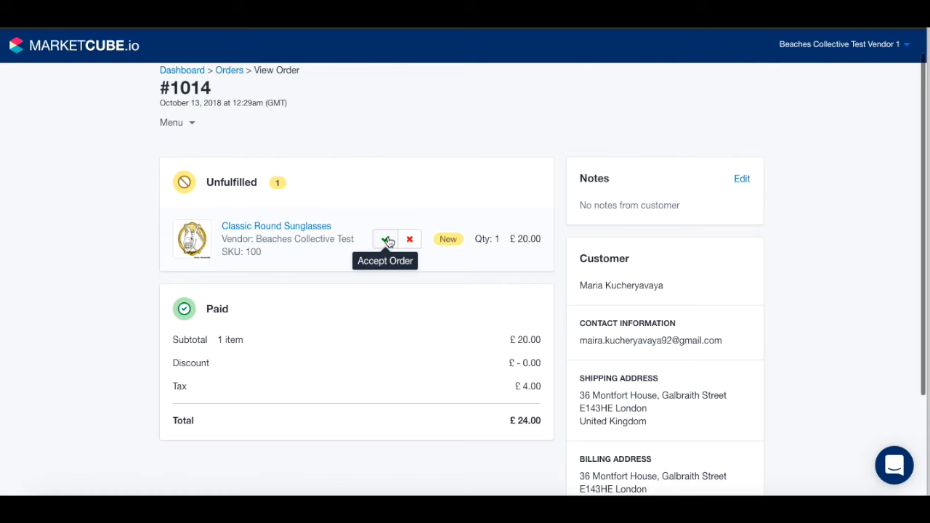
{"action": "left_click", "coordinate": [387, 240]}
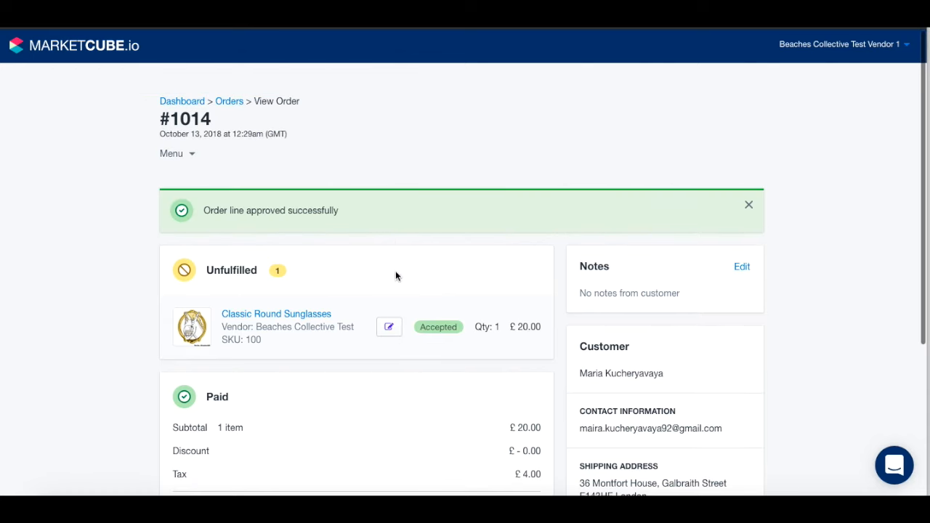
{"action": "scroll", "coordinate": [351, 360], "scroll_direction": "down", "scroll_amount": 1}
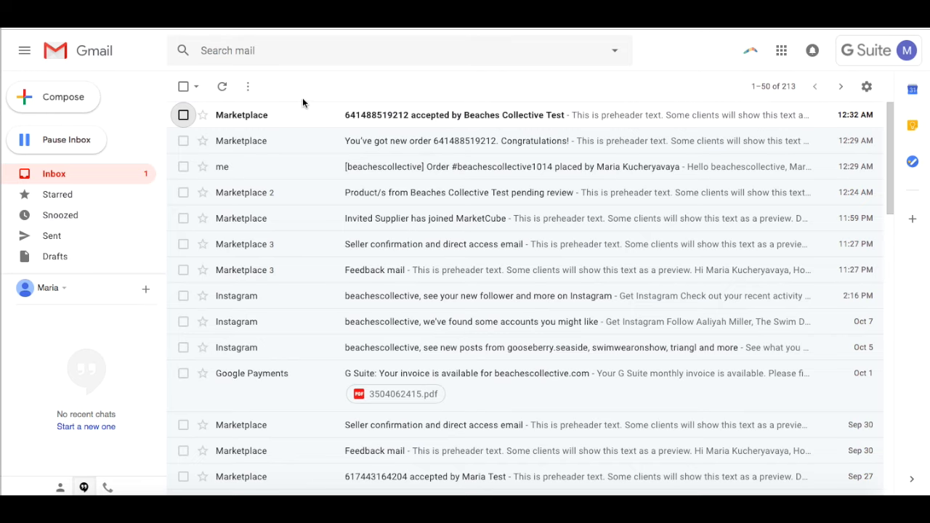
Step: Read the order-accepted email in Gmail, then return to the Marketcube order page
{"action": "left_click", "coordinate": [407, 115]}
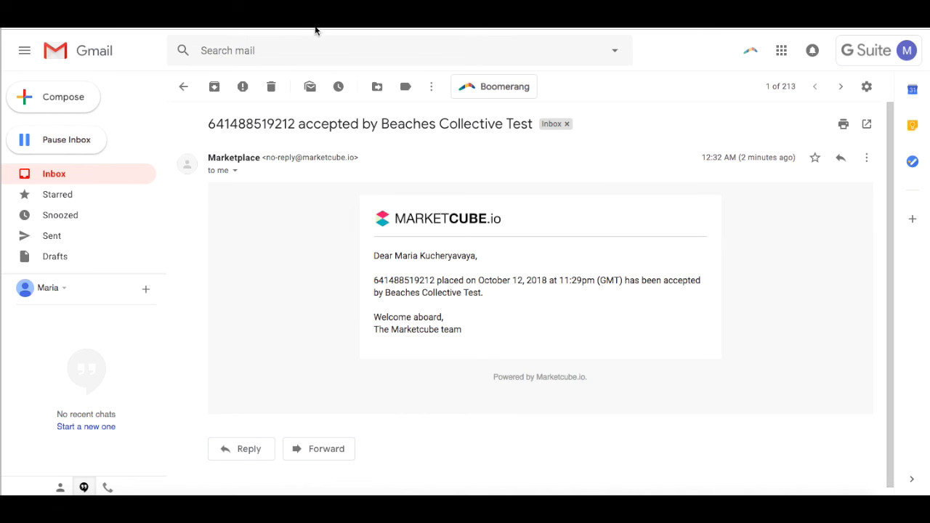
{"action": "key", "text": "ctrl+Tab"}
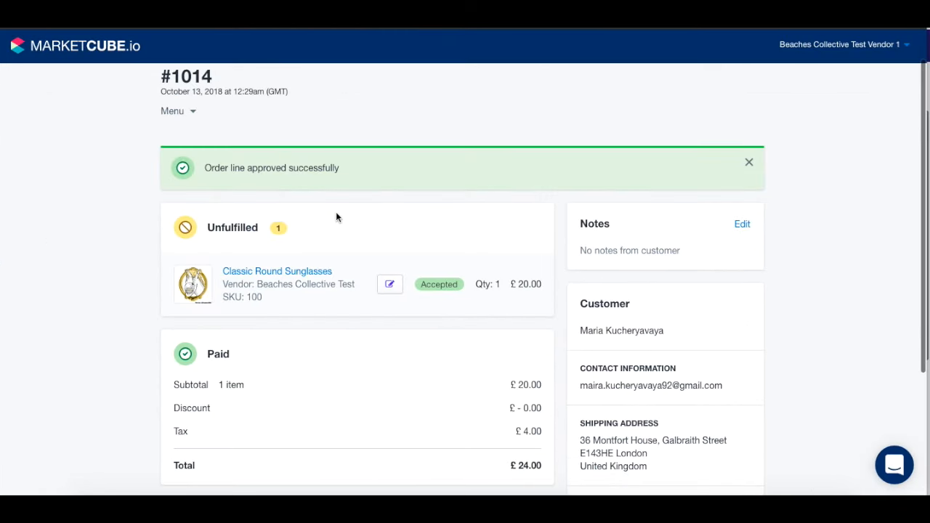
Step: Save DHL tracking with number 12345678 on the accepted sunglasses order line
{"action": "scroll", "coordinate": [376, 324], "scroll_direction": "down", "scroll_amount": 5}
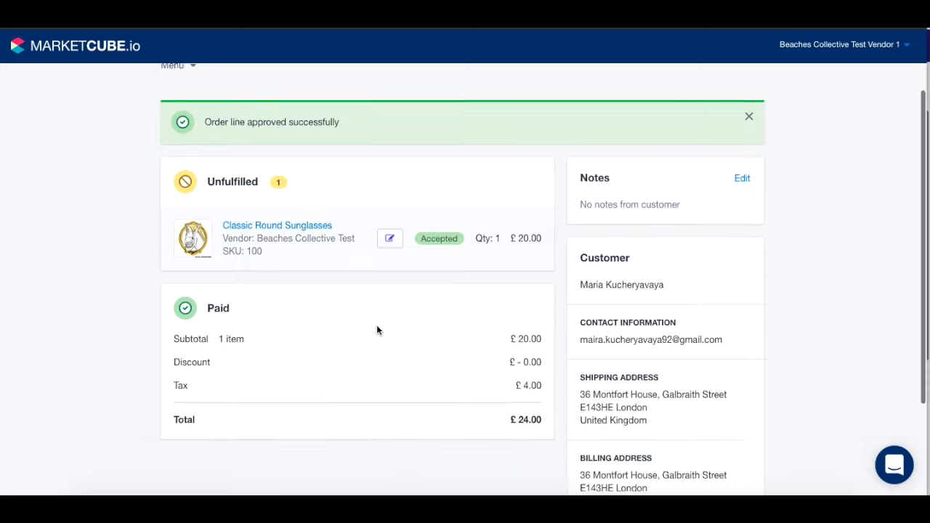
{"action": "scroll", "coordinate": [376, 325], "scroll_direction": "up", "scroll_amount": 4}
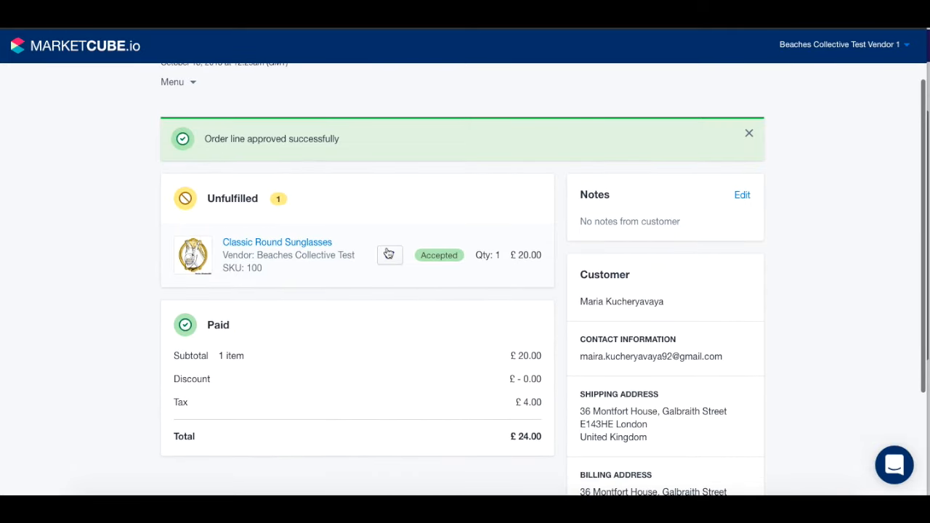
{"action": "left_click", "coordinate": [390, 257]}
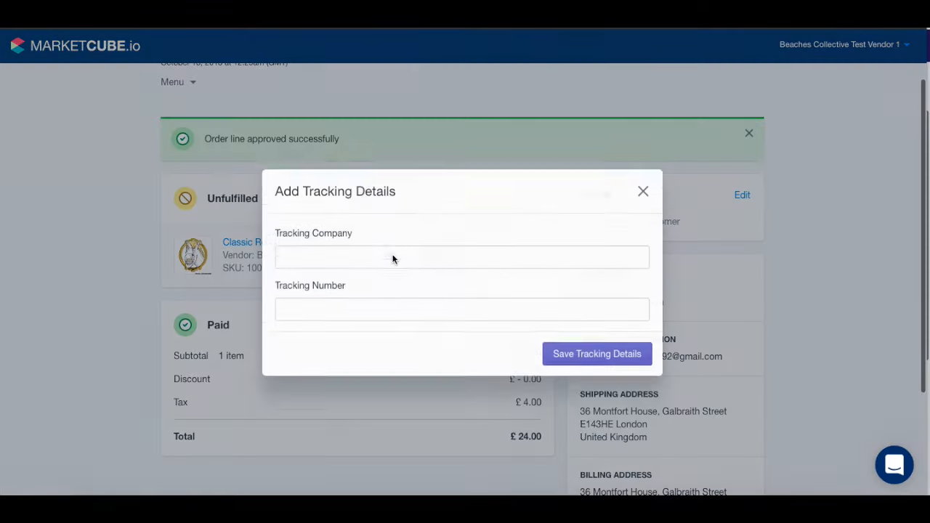
{"action": "left_click", "coordinate": [334, 247]}
{"action": "type", "text": "DHL"}
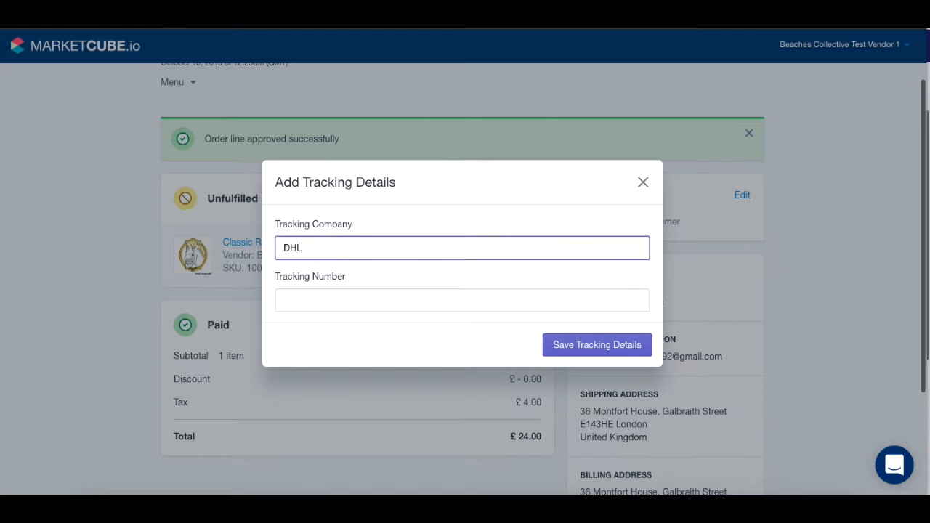
{"action": "left_click", "coordinate": [351, 300]}
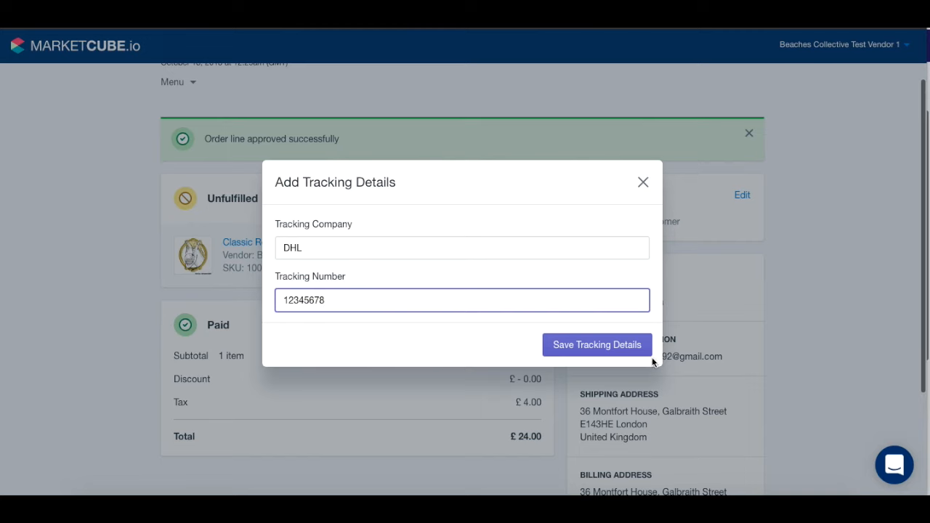
{"action": "left_click", "coordinate": [614, 346]}
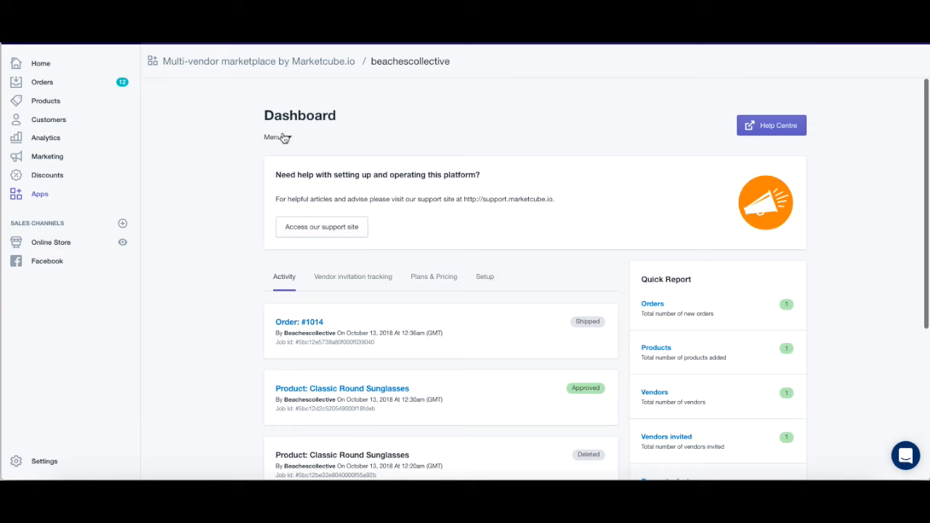
Step: Go to the admin Payments page listing the unpaid £17.00 vendor payment for the sunglasses order
{"action": "scroll", "coordinate": [240, 359], "scroll_direction": "down", "scroll_amount": 1}
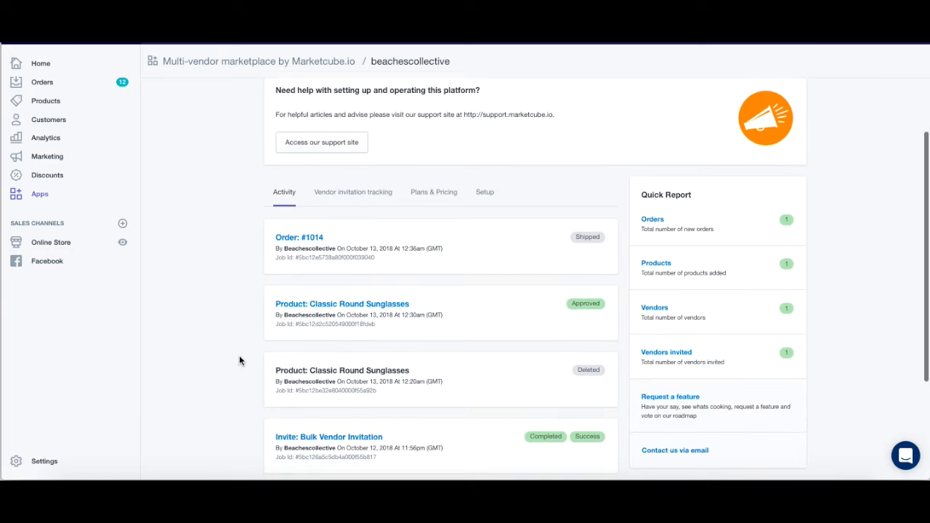
{"action": "scroll", "coordinate": [239, 361], "scroll_direction": "up", "scroll_amount": 1}
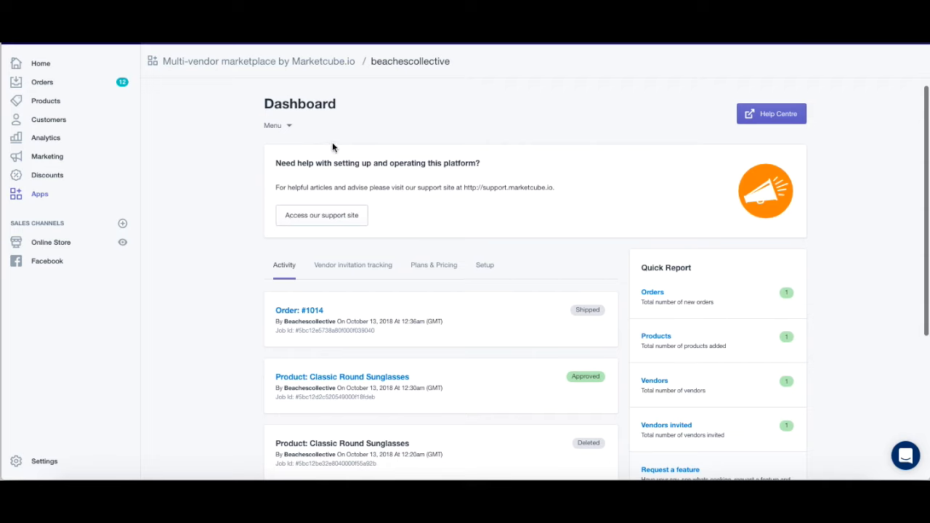
{"action": "left_click", "coordinate": [275, 126]}
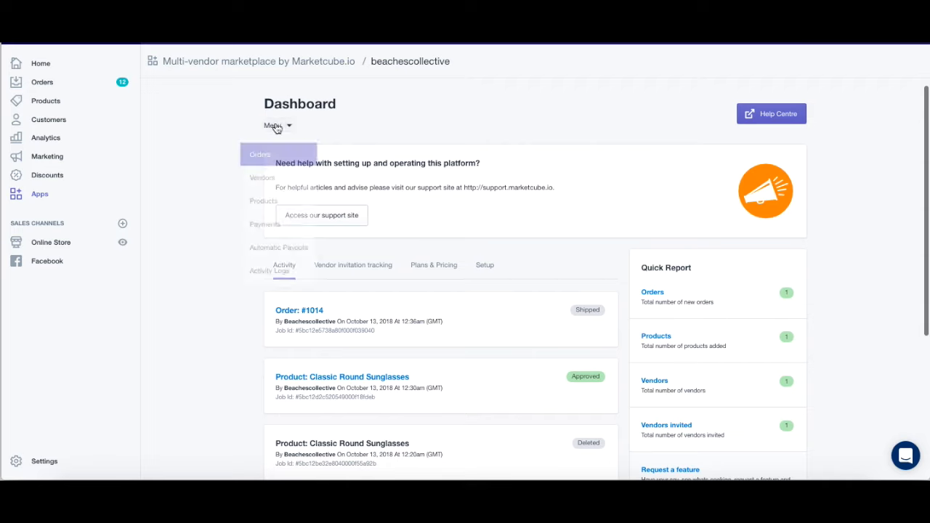
{"action": "left_click", "coordinate": [281, 222]}
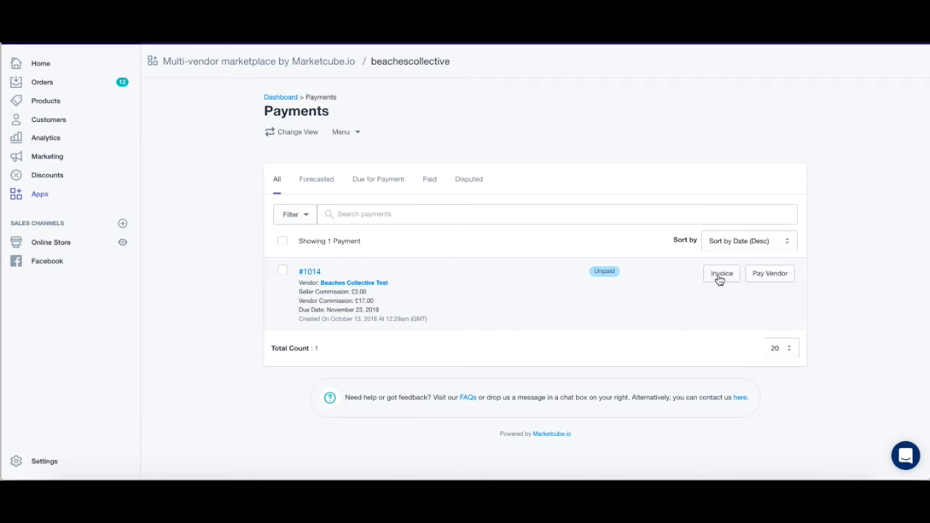
Step: Pay the vendor the £17.00 commission for order #1014 and confirm the payment
{"action": "left_click", "coordinate": [779, 283]}
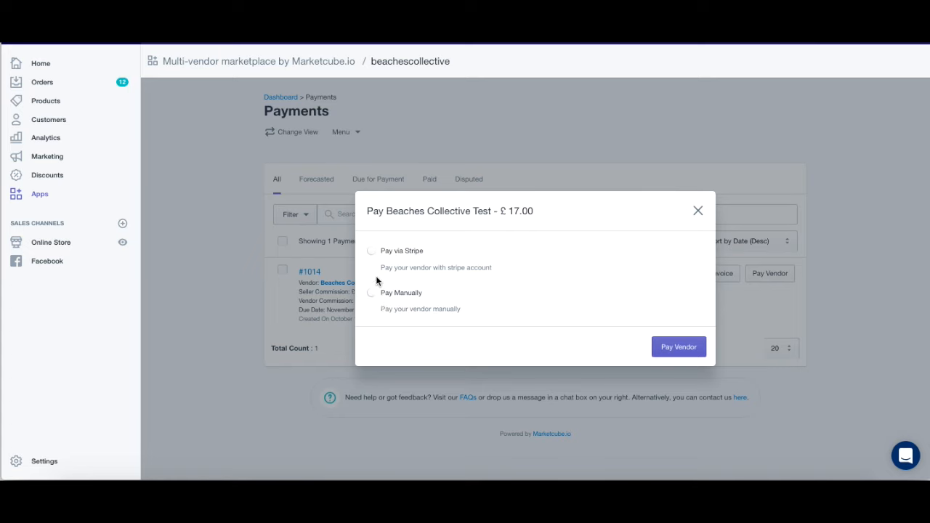
{"action": "left_click", "coordinate": [680, 345]}
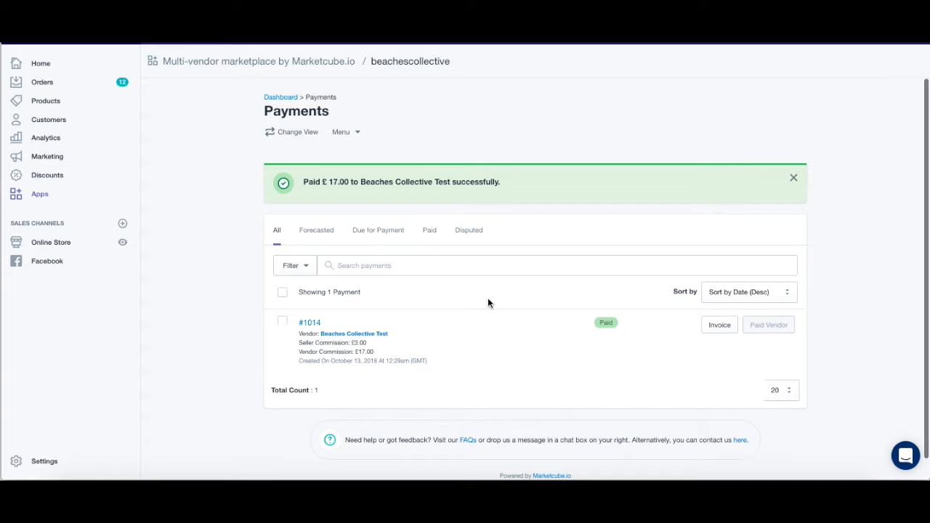
Step: Show the dashboard's Setup tab and review the checklist, now seven of nine steps complete
{"action": "left_click", "coordinate": [292, 103]}
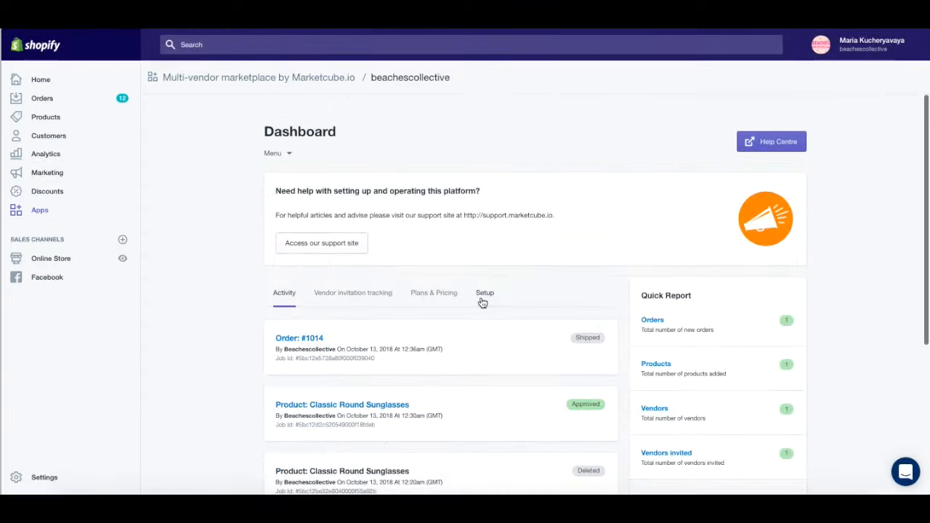
{"action": "left_click", "coordinate": [485, 294]}
{"action": "scroll", "coordinate": [254, 324], "scroll_direction": "down", "scroll_amount": 3}
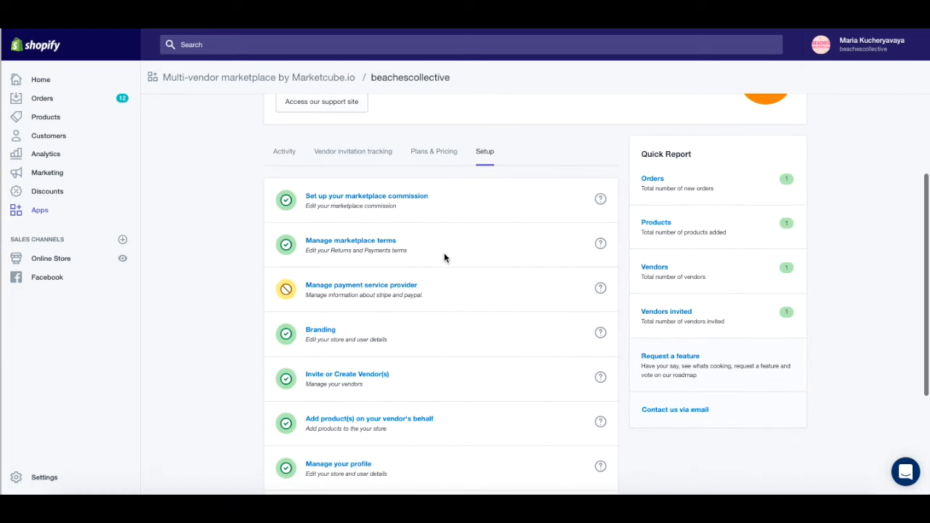
{"action": "scroll", "coordinate": [414, 255], "scroll_direction": "down", "scroll_amount": 1}
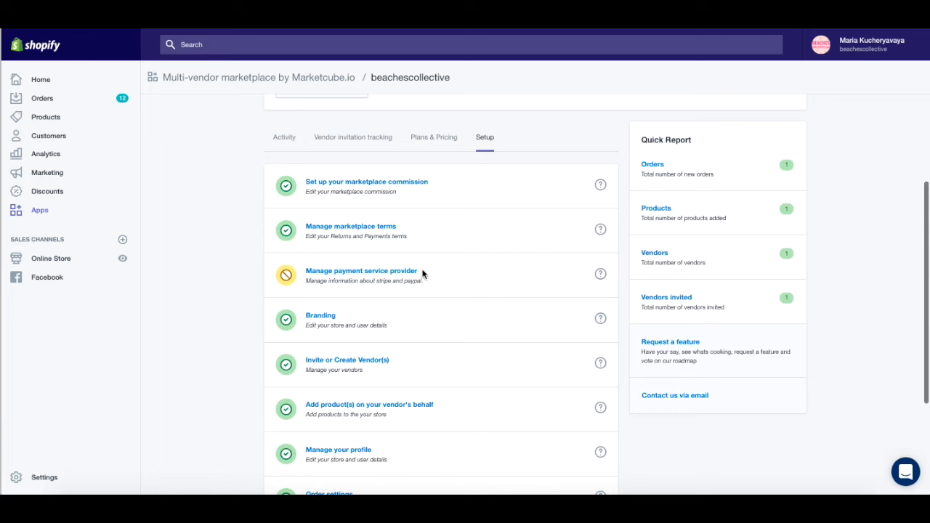
{"action": "scroll", "coordinate": [253, 343], "scroll_direction": "down", "scroll_amount": 1}
{"action": "scroll", "coordinate": [253, 343], "scroll_direction": "down", "scroll_amount": 2}
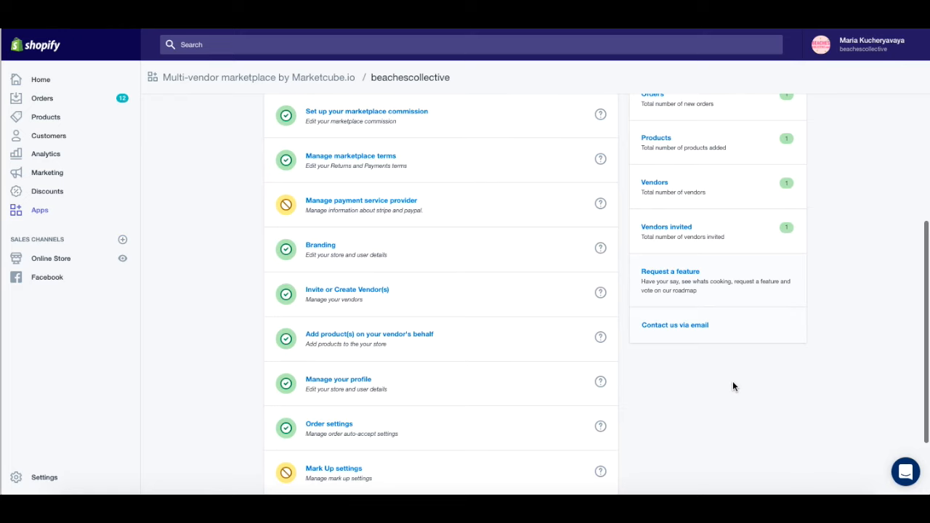
{"action": "scroll", "coordinate": [733, 387], "scroll_direction": "down", "scroll_amount": 2}
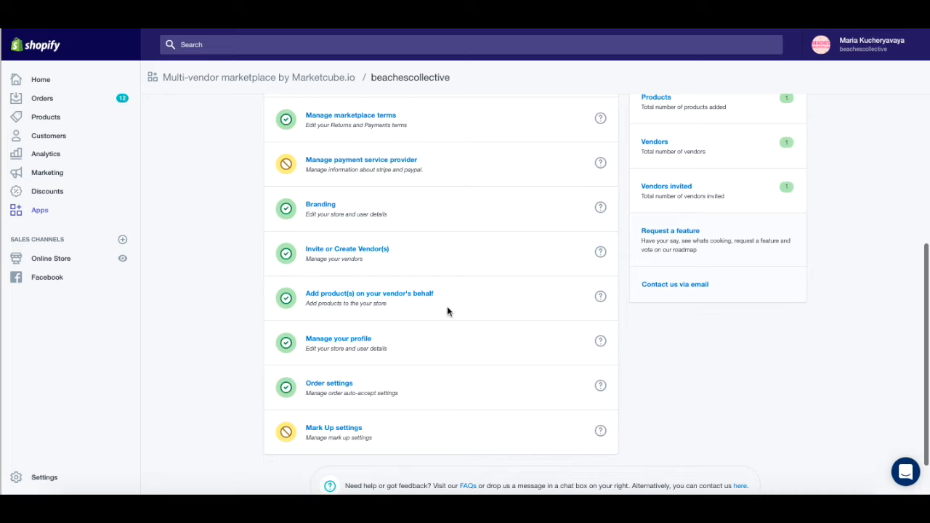
{"action": "scroll", "coordinate": [382, 381], "scroll_direction": "down", "scroll_amount": 1}
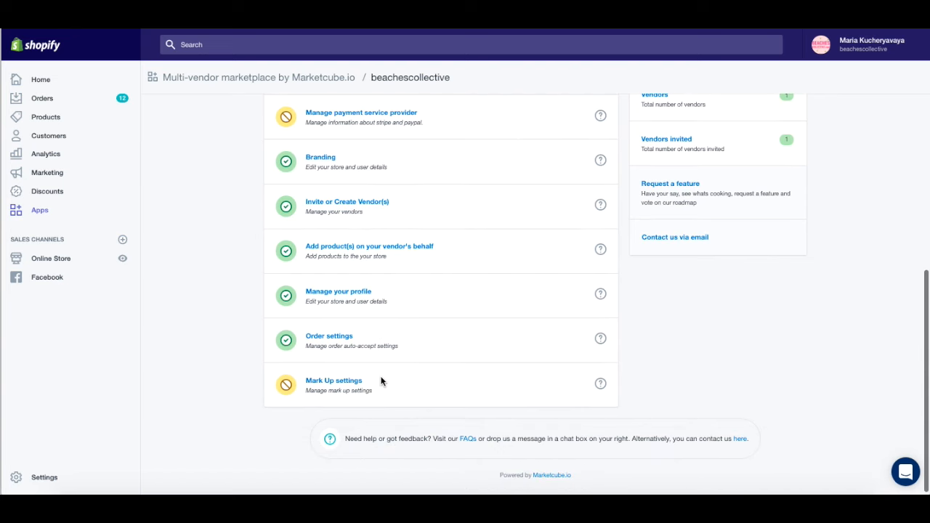
{"action": "scroll", "coordinate": [208, 332], "scroll_direction": "up", "scroll_amount": 3}
{"action": "scroll", "coordinate": [209, 332], "scroll_direction": "down", "scroll_amount": 3}
{"action": "scroll", "coordinate": [209, 335], "scroll_direction": "up", "scroll_amount": 4}
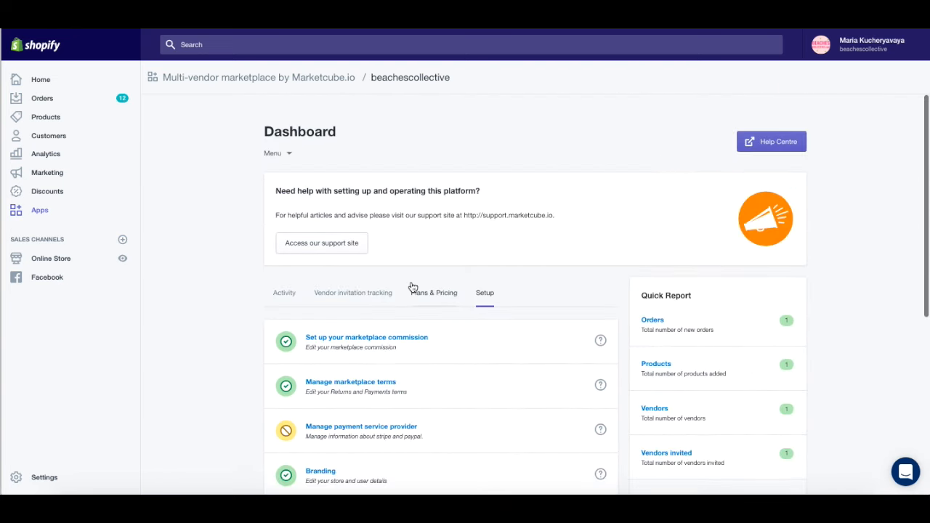